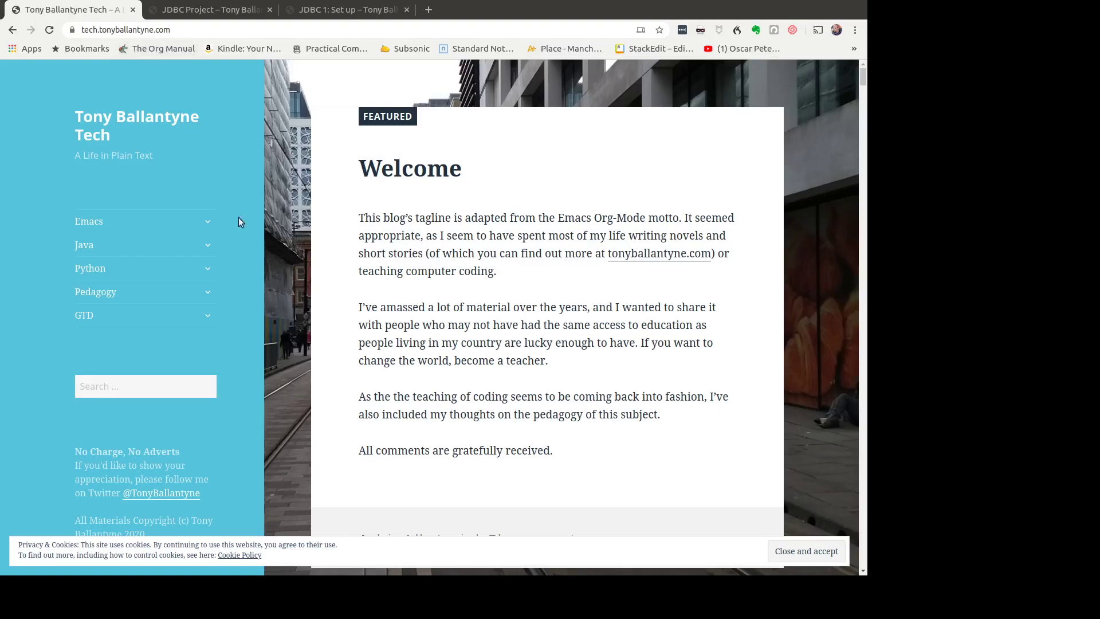
# Open the JDBC Project page from the site's Java section, review its overview and contents, and open the JDBC 1: Set up lesson
pyautogui.click(214, 249)
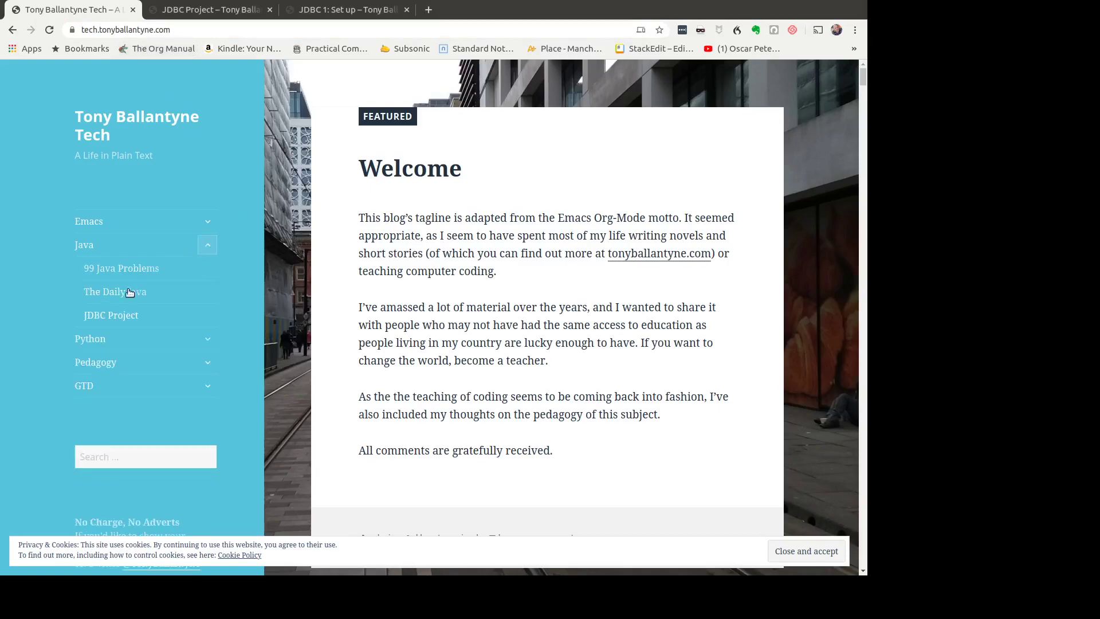
pyautogui.click(126, 321)
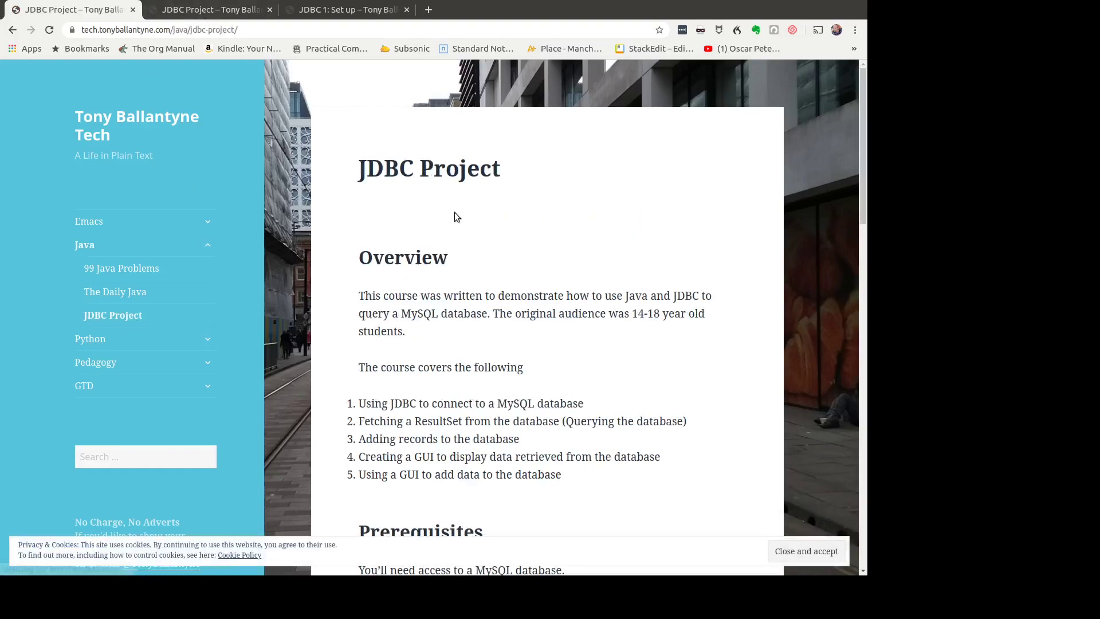
pyautogui.scroll(-2, 448, 232)
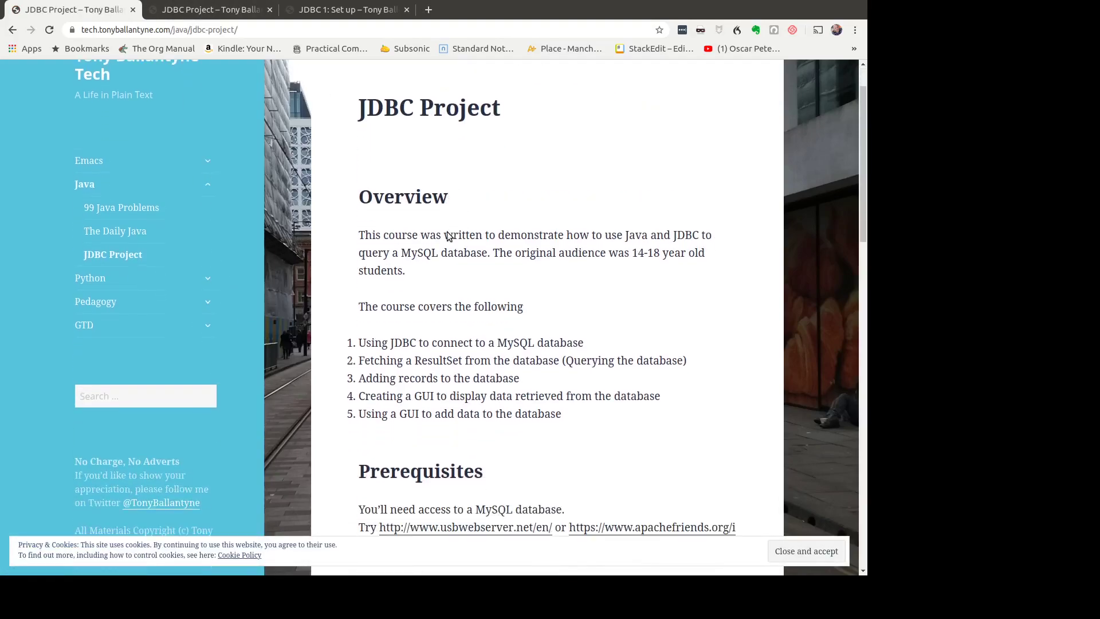
pyautogui.scroll(-5, 449, 232)
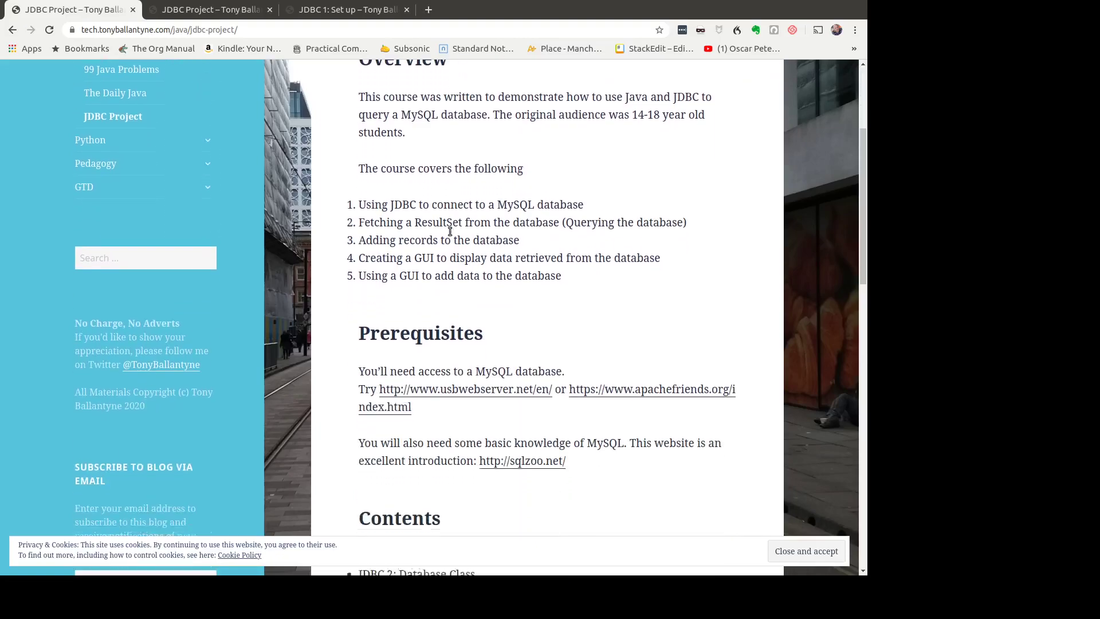
pyautogui.scroll(5, 449, 231)
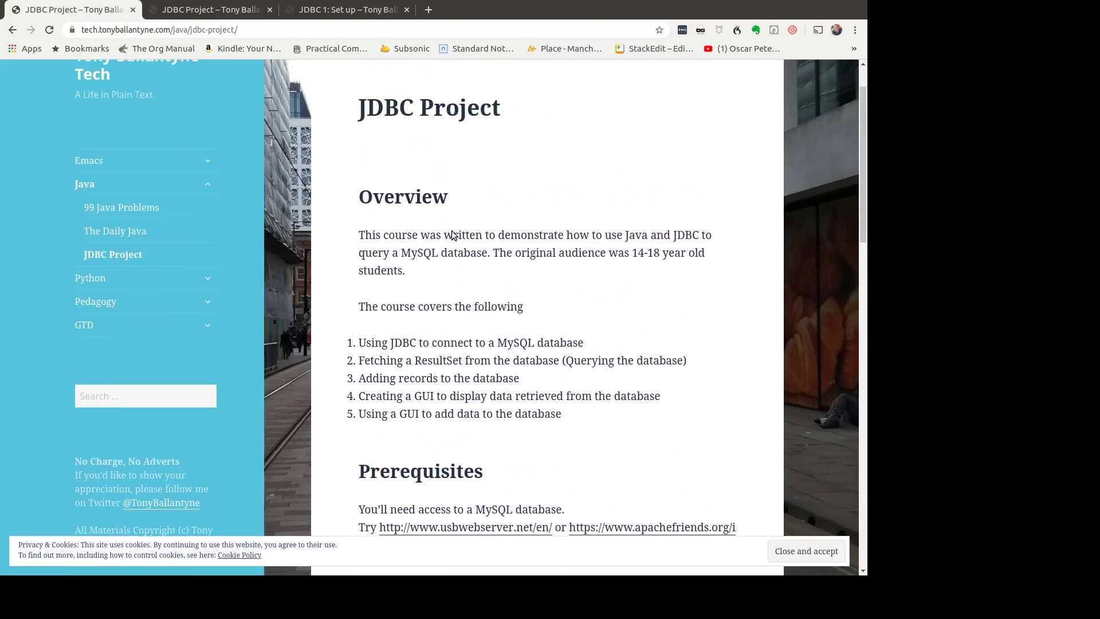
pyautogui.scroll(-12, 452, 235)
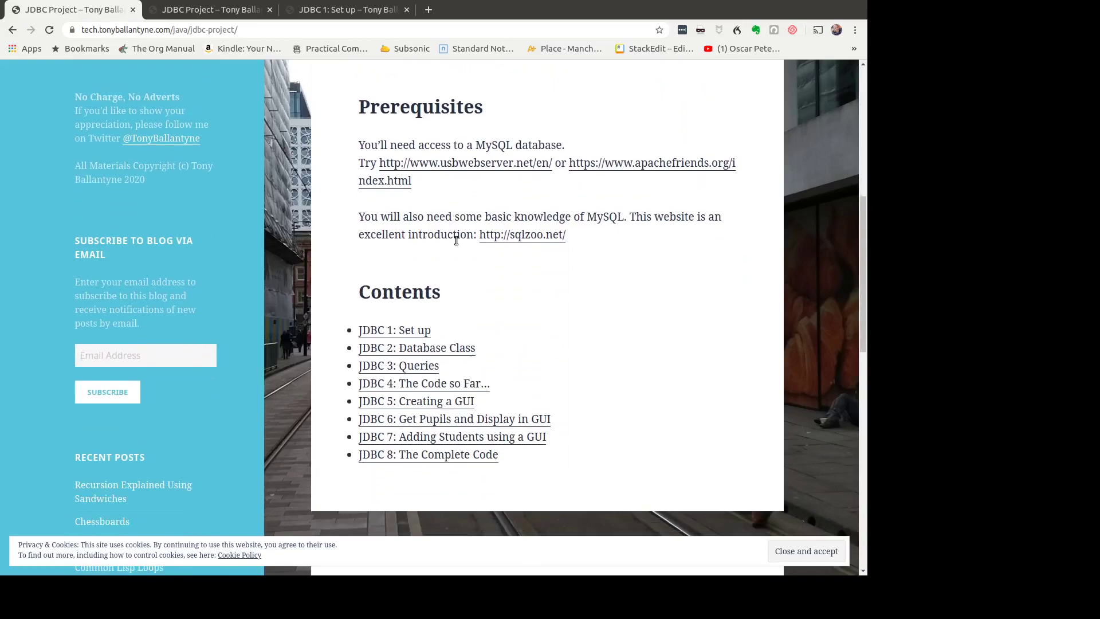
pyautogui.click(407, 330)
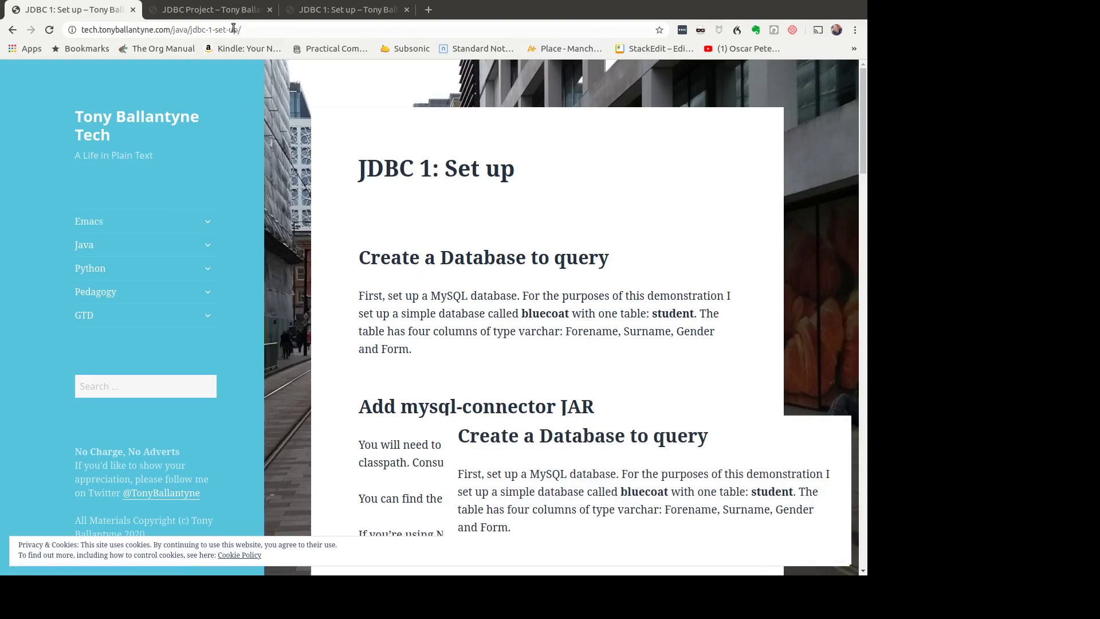
# Load localhost in the already open JDBC Project browser page and open phpMyAdmin from the XAMPP dashboard
pyautogui.click(215, 12)
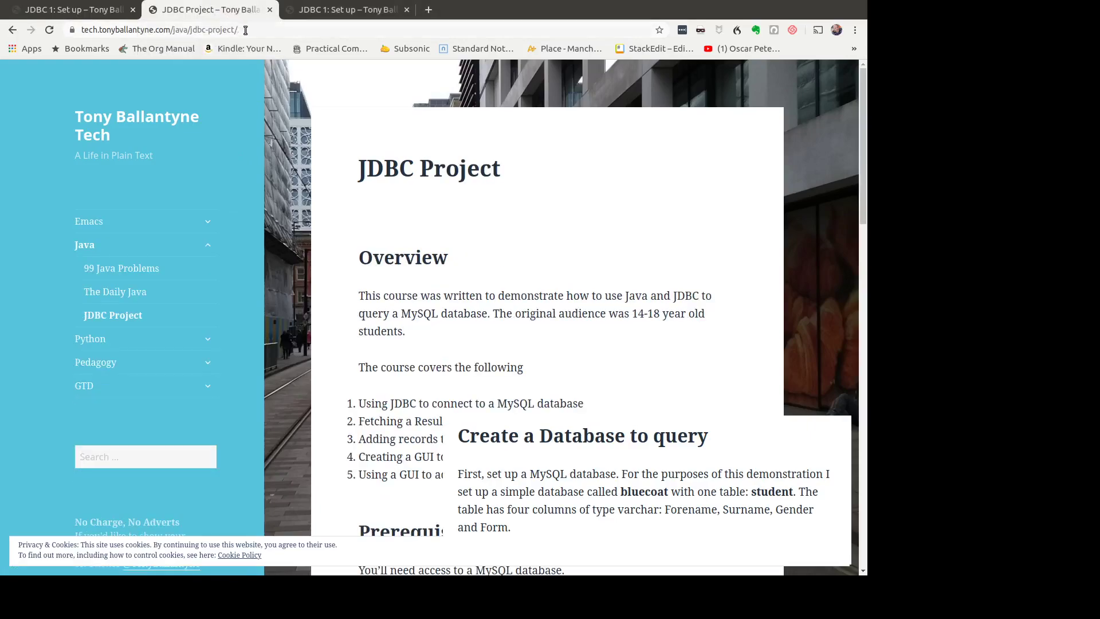
pyautogui.click(245, 31)
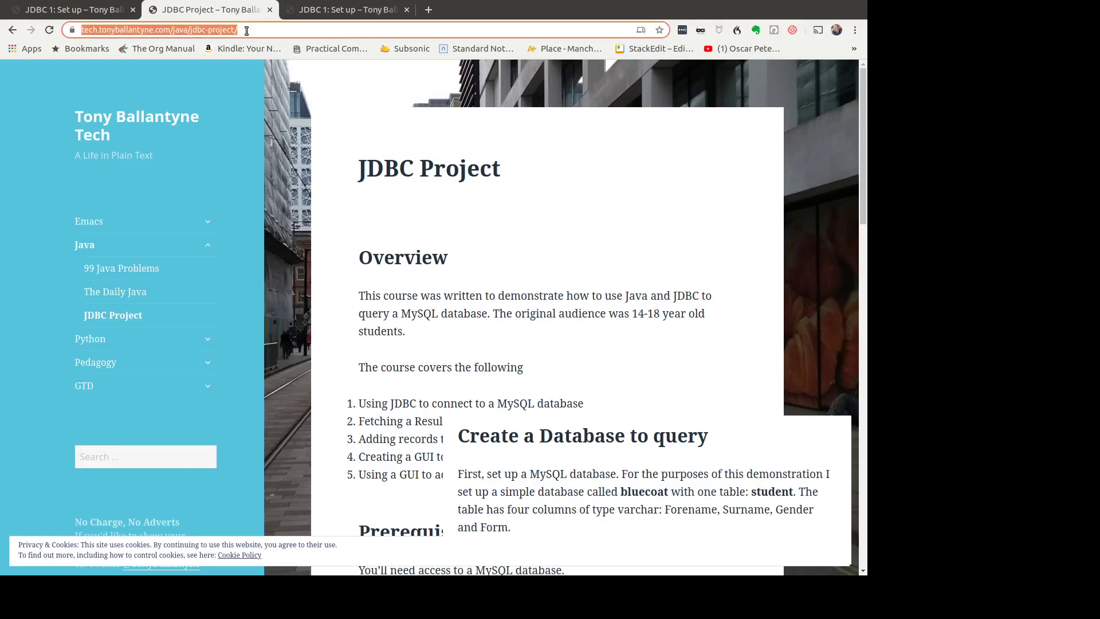
pyautogui.write('localhost')
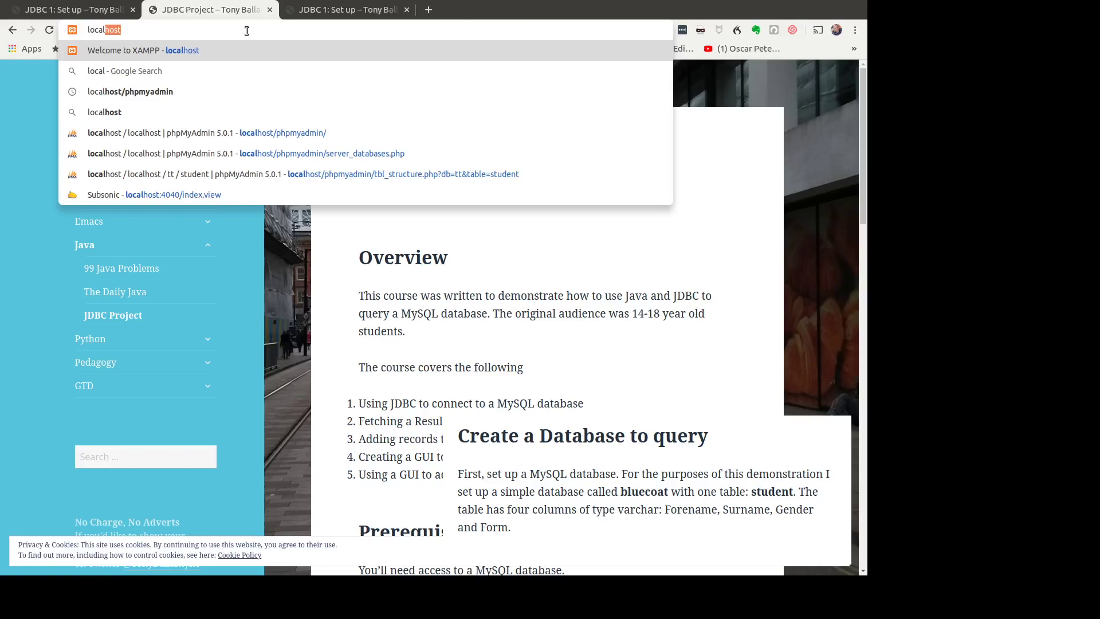
pyautogui.press('Return')
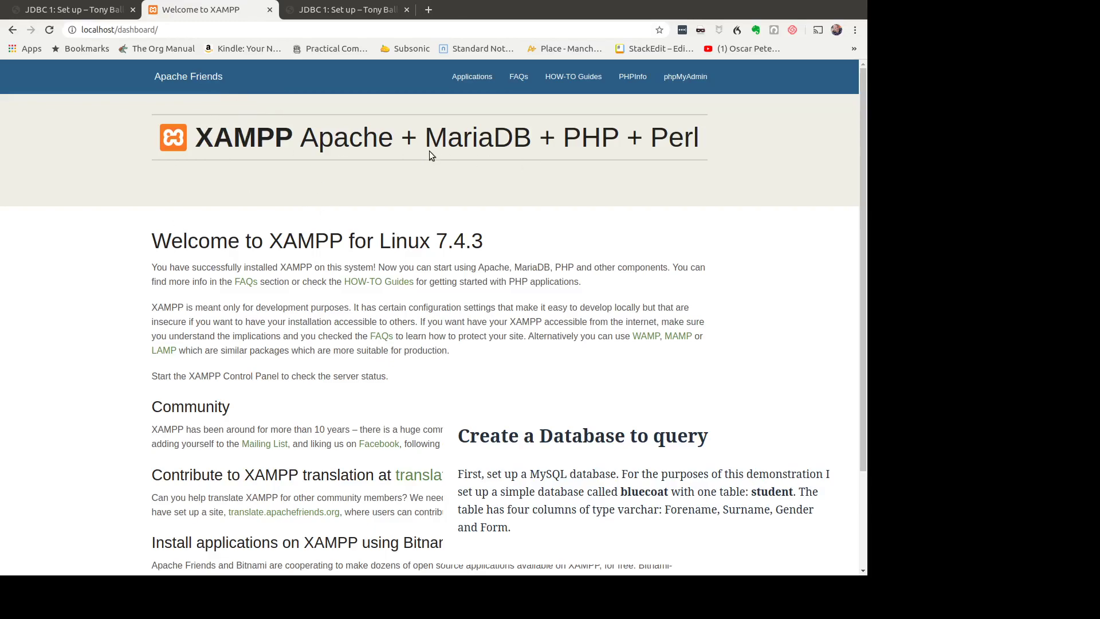
pyautogui.click(690, 81)
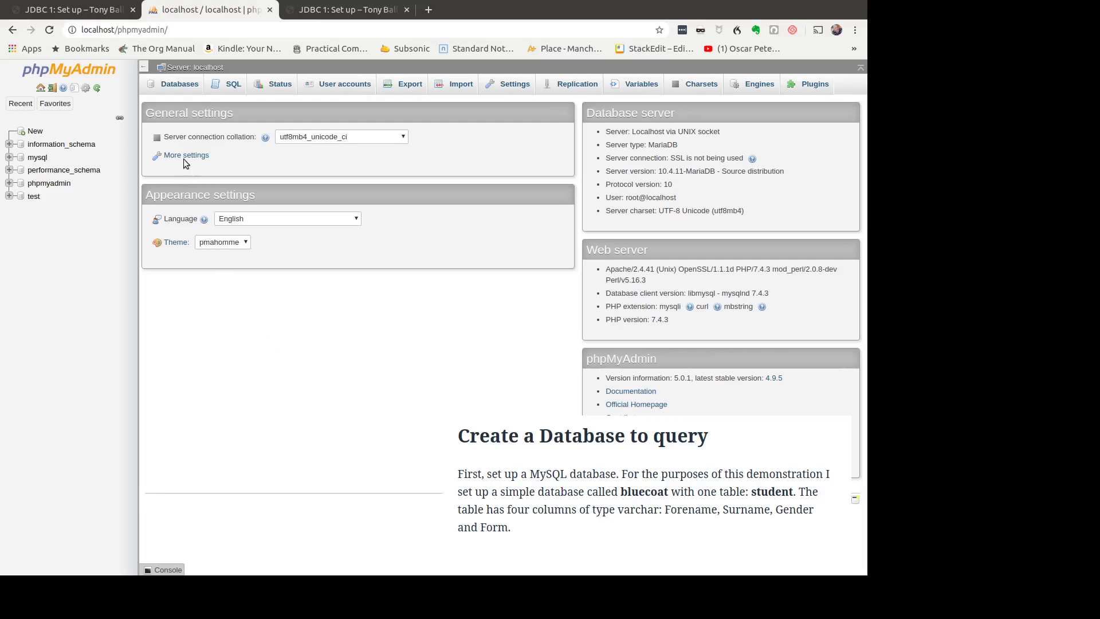
# Create a new database named bluecoat on the local server
pyautogui.click(176, 90)
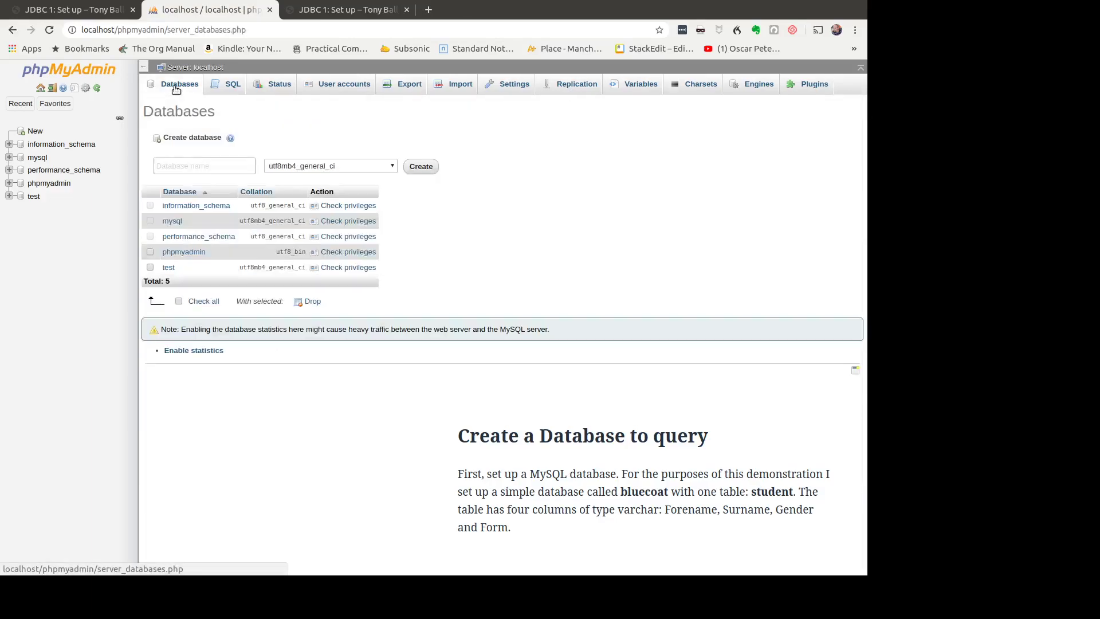
pyautogui.click(196, 166)
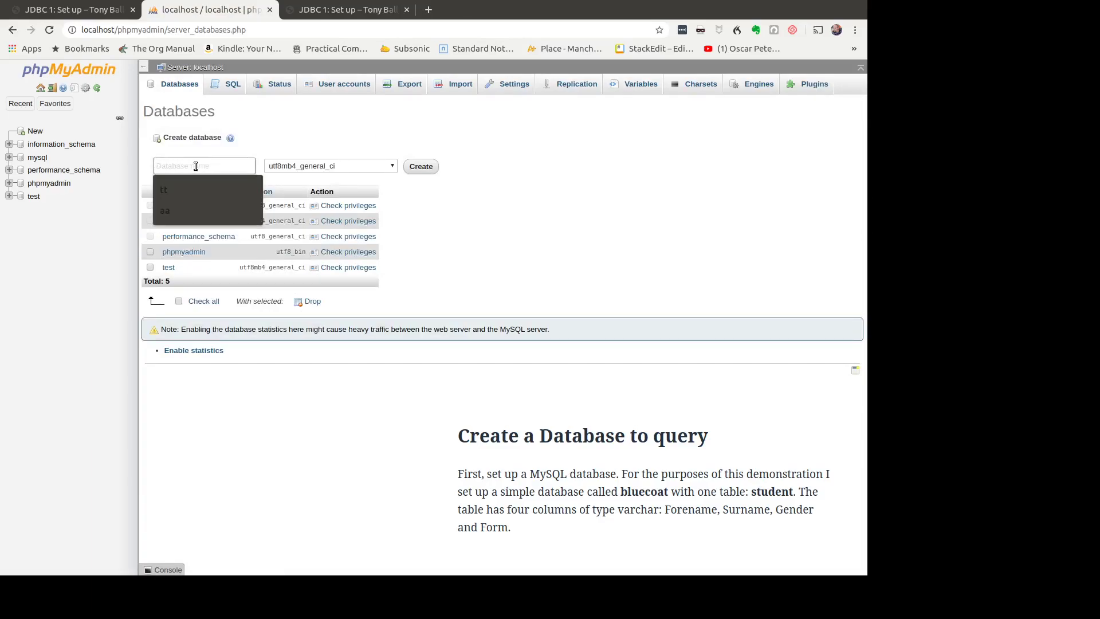
pyautogui.write('blue')
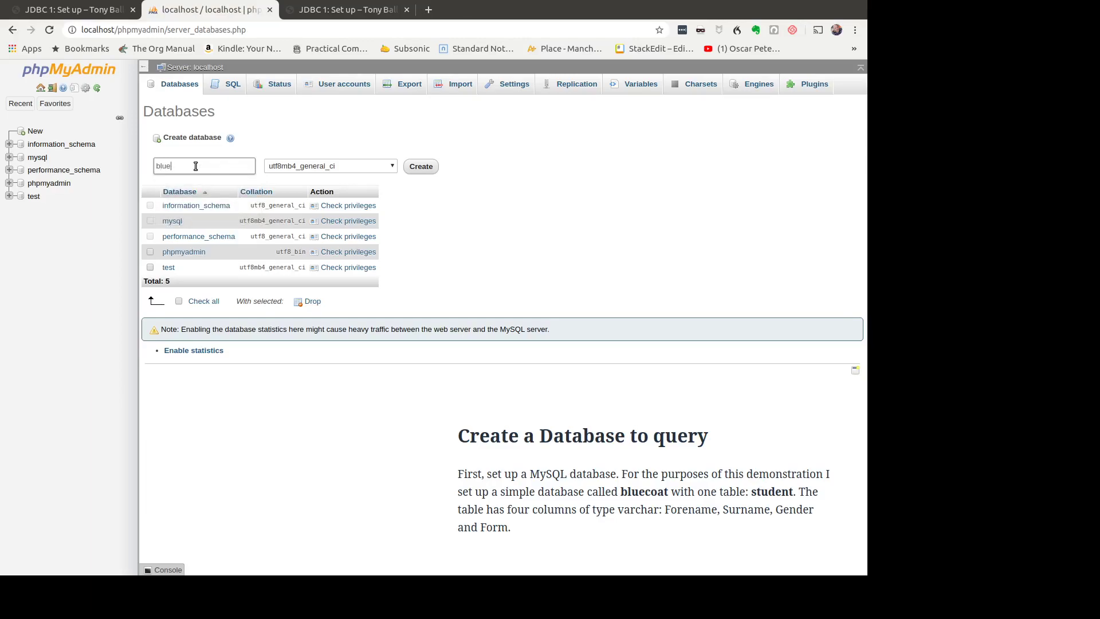
pyautogui.write('coat')
pyautogui.click(420, 166)
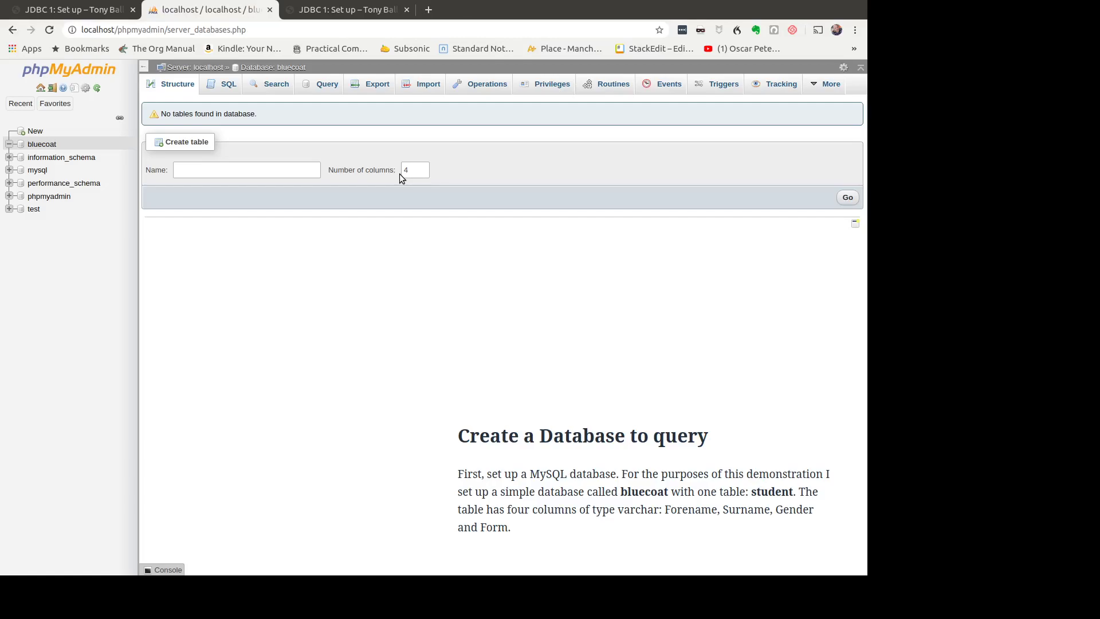
# Start a new table named student with 4 columns in the bluecoat database
pyautogui.click(231, 170)
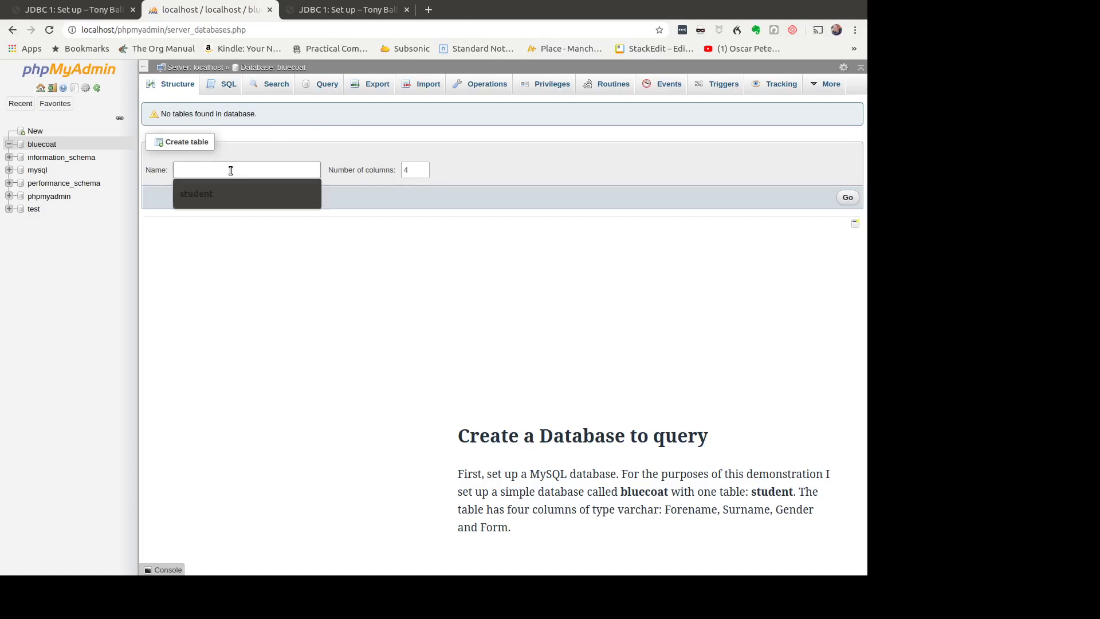
pyautogui.write('student')
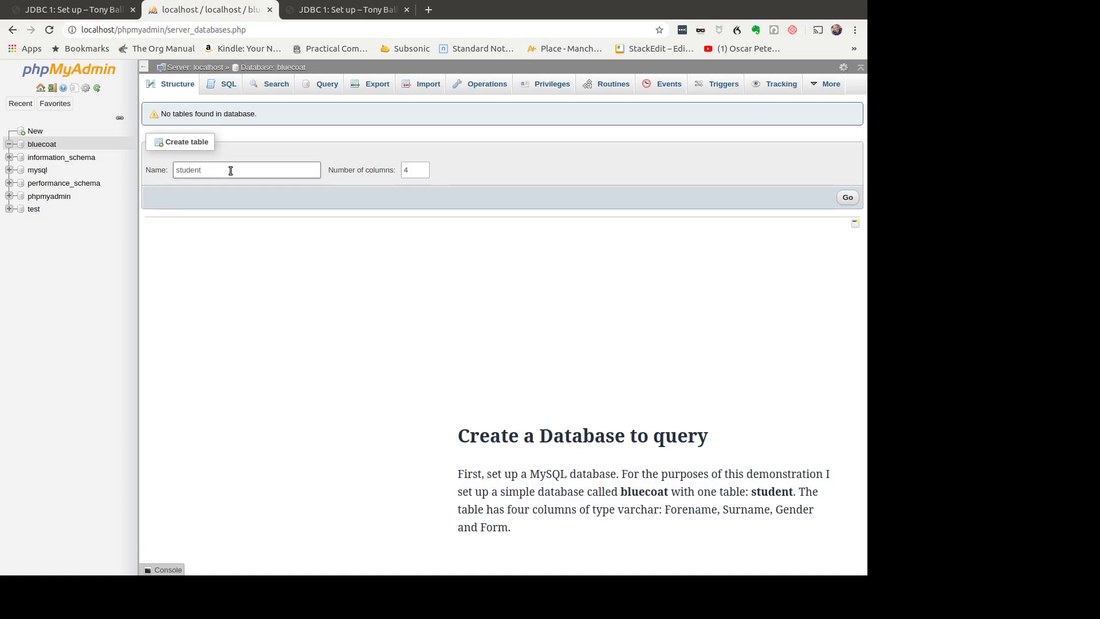
pyautogui.click(407, 170)
pyautogui.click(846, 198)
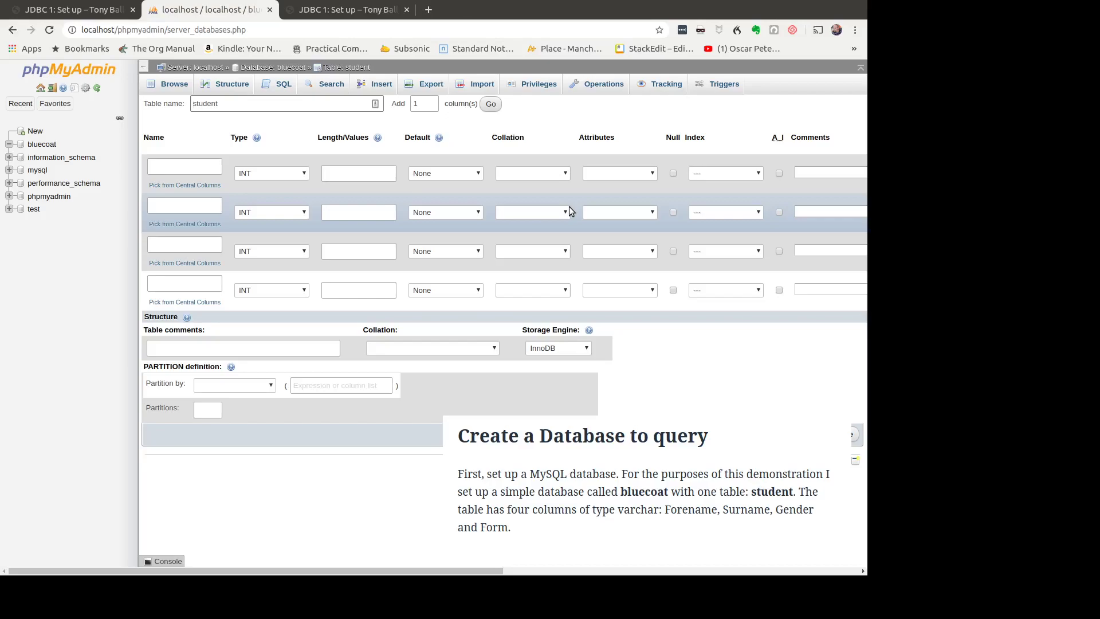
# Name the first column id and make it an auto-incrementing primary key
pyautogui.click(181, 166)
pyautogui.write('id')
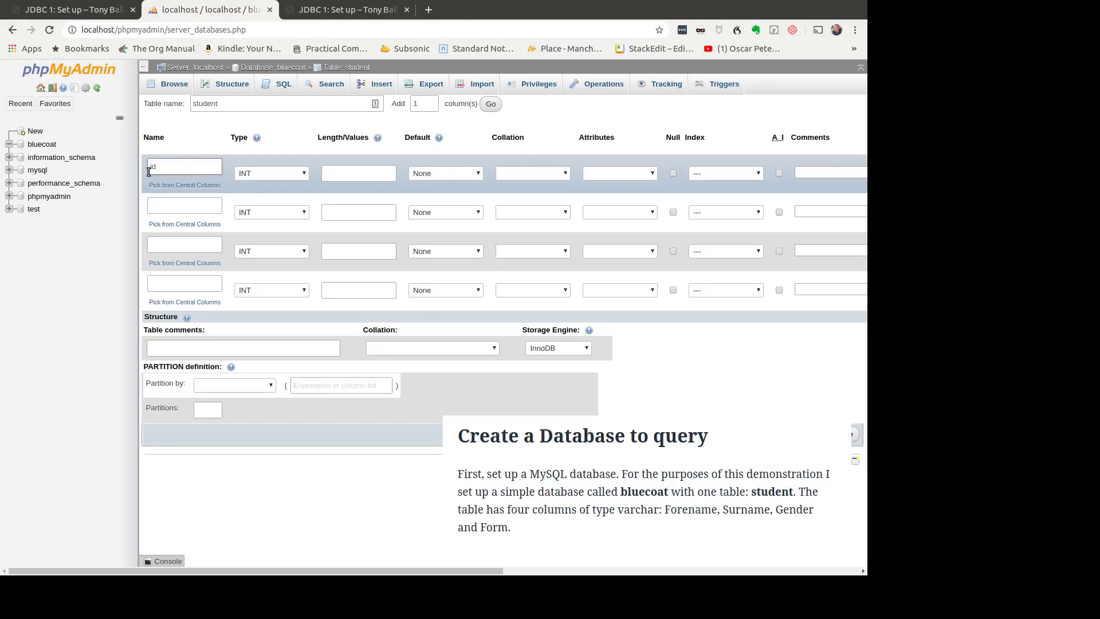
pyautogui.click(779, 173)
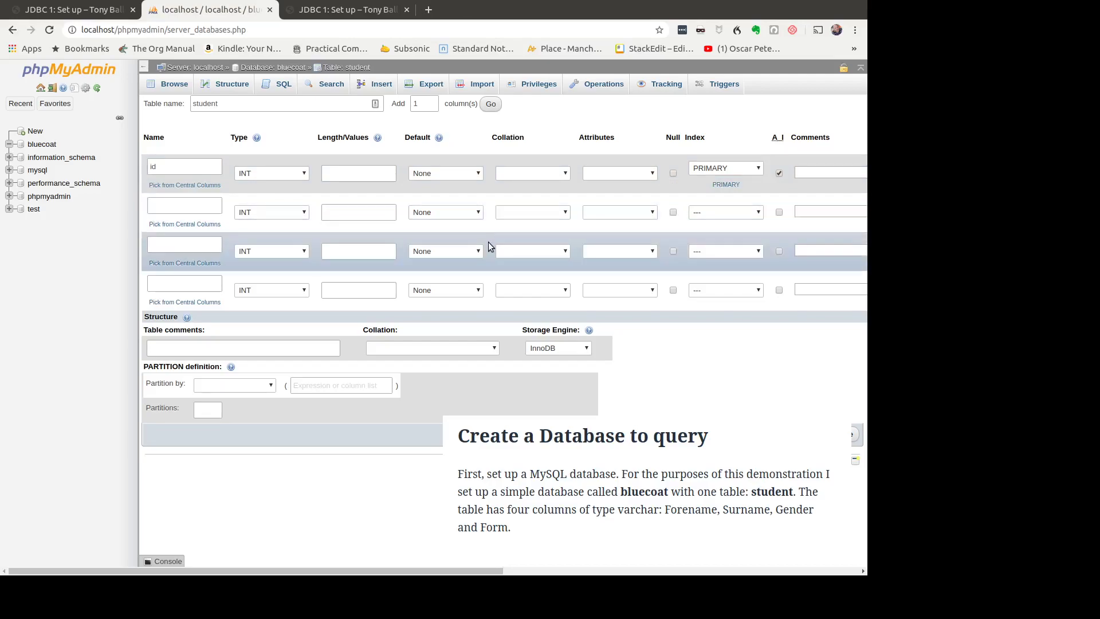
# Define the second column as forename with type VARCHAR and length 50
pyautogui.click(167, 206)
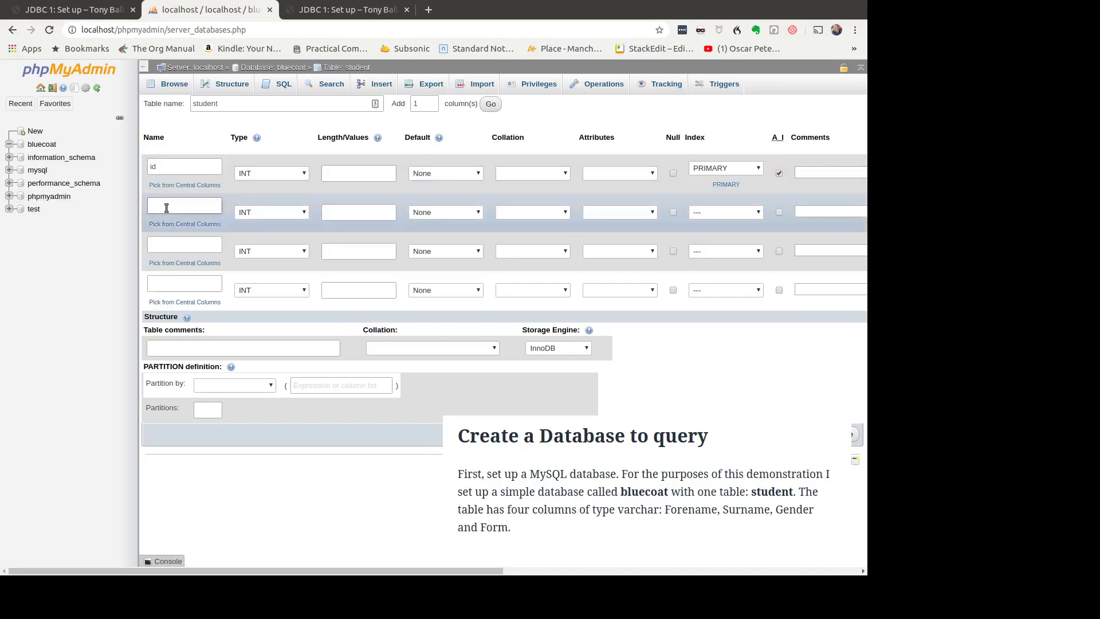
pyautogui.write('forename')
pyautogui.click(305, 213)
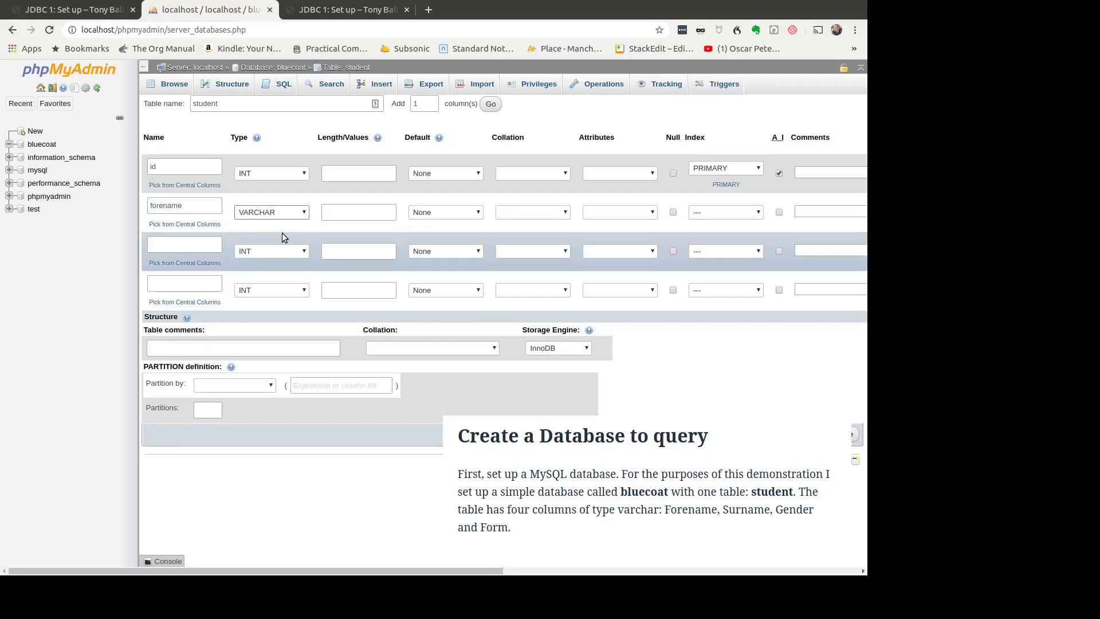
pyautogui.click(353, 212)
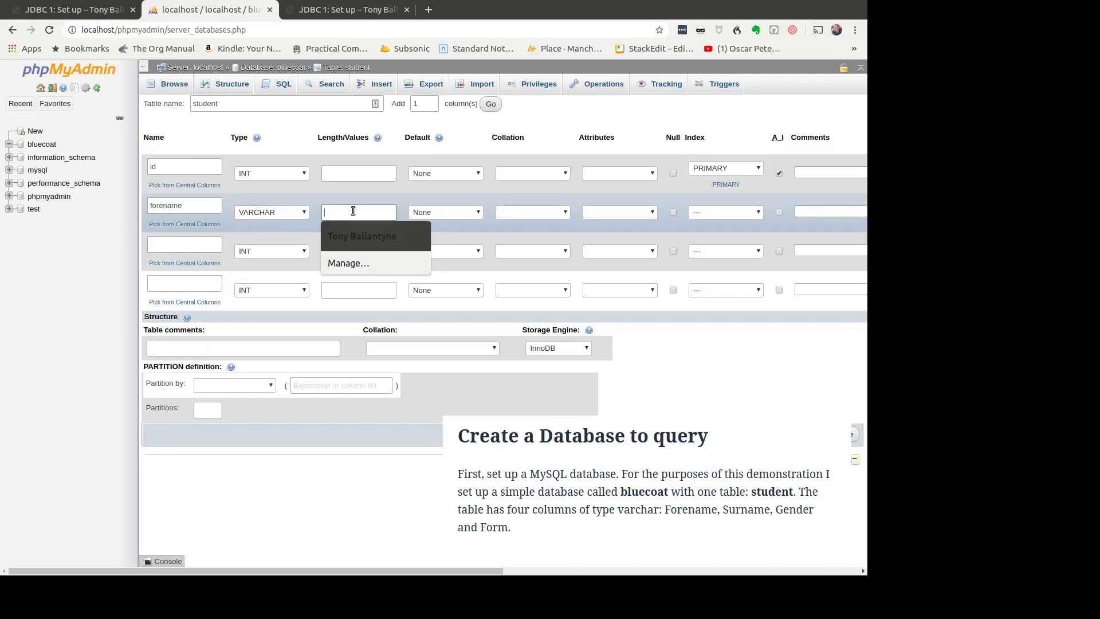
pyautogui.write('50')
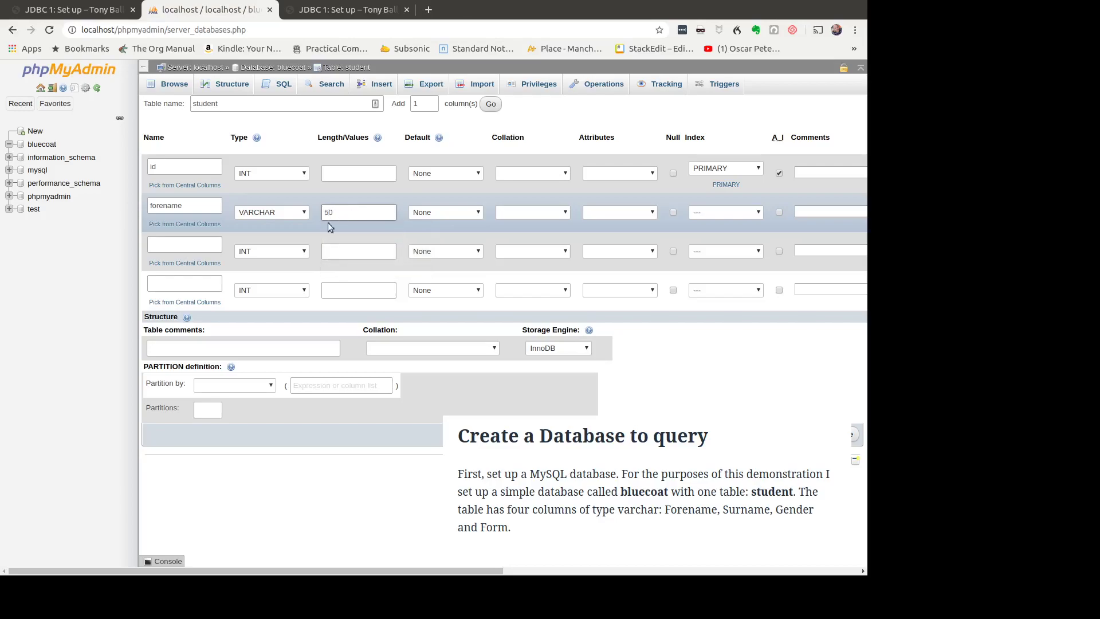
# Name the third column surname and set its type to VARCHAR
pyautogui.click(188, 246)
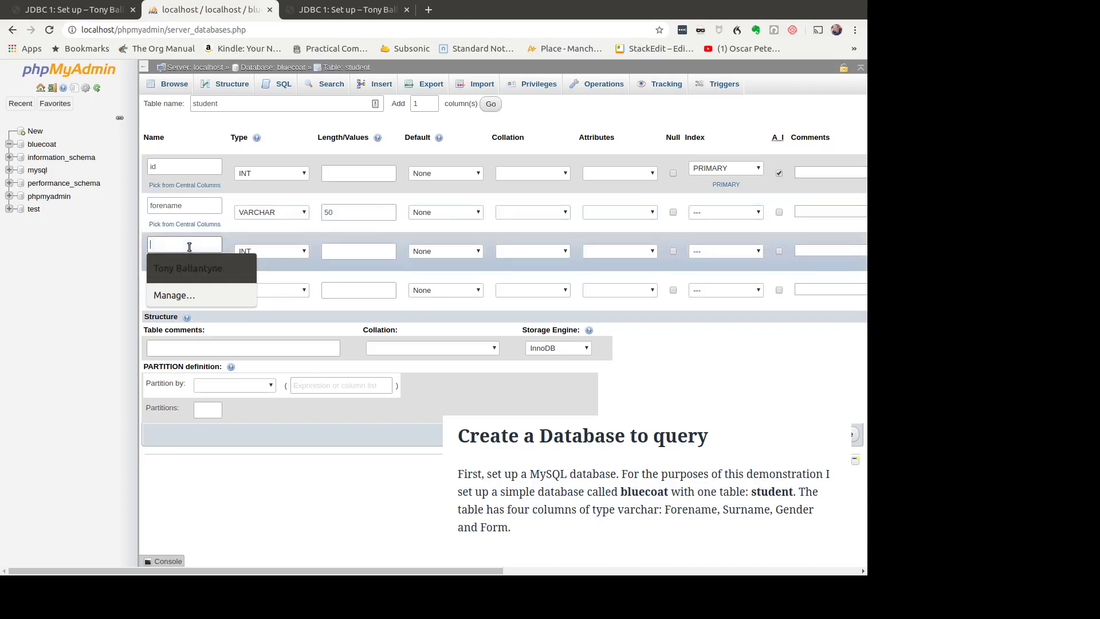
pyautogui.press('Down')
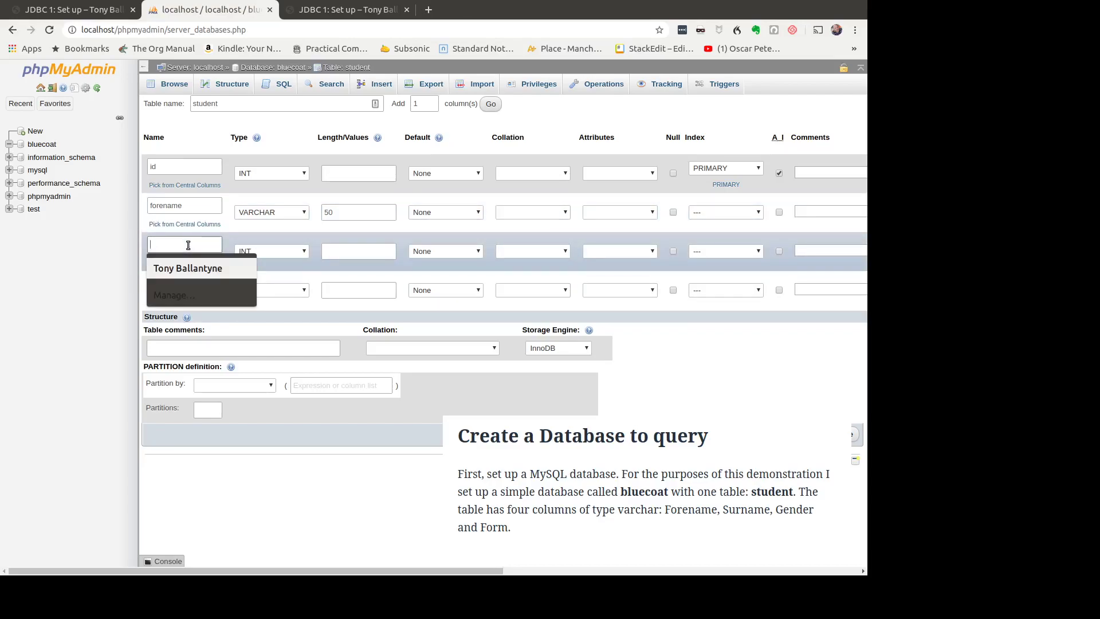
pyautogui.write('surname')
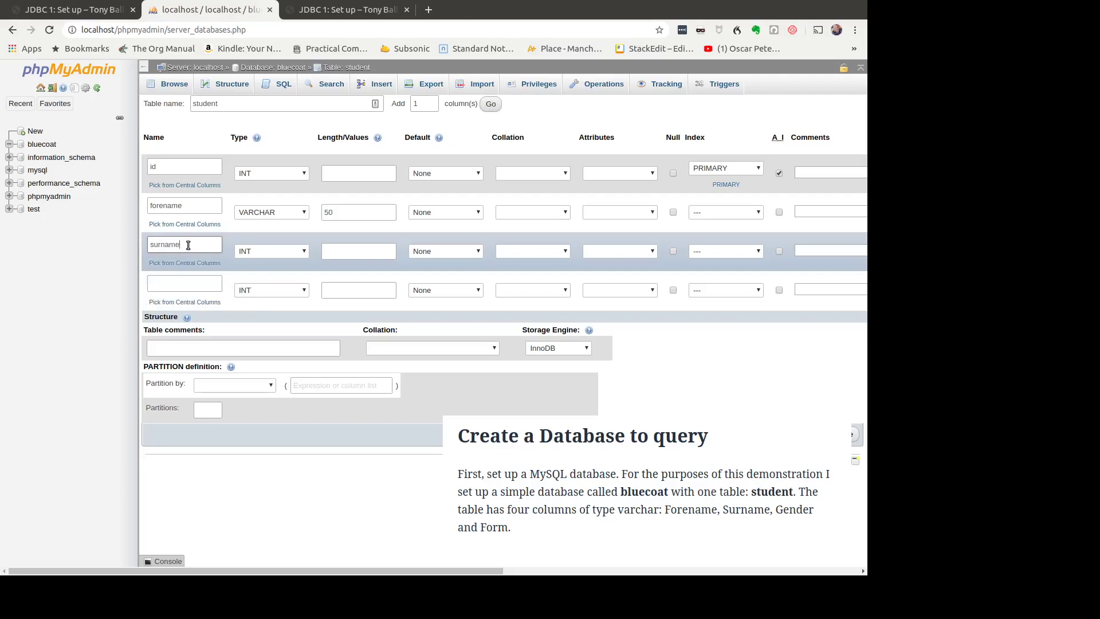
pyautogui.click(304, 252)
pyautogui.click(283, 276)
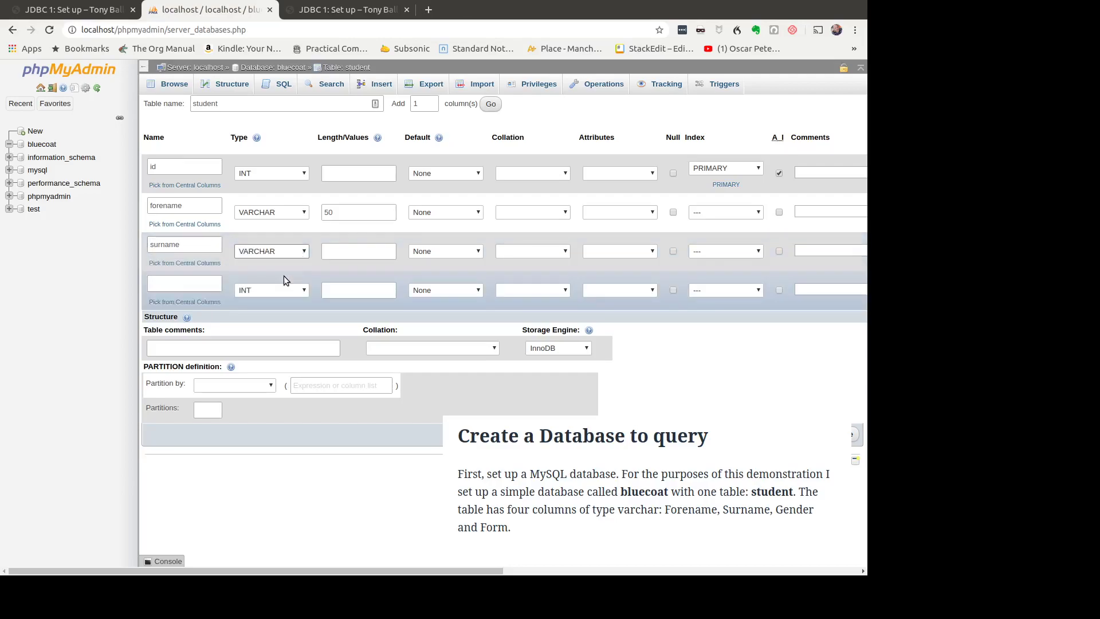
# Name the fourth column gender and set its type to VARCHAR
pyautogui.click(156, 284)
pyautogui.click(155, 284)
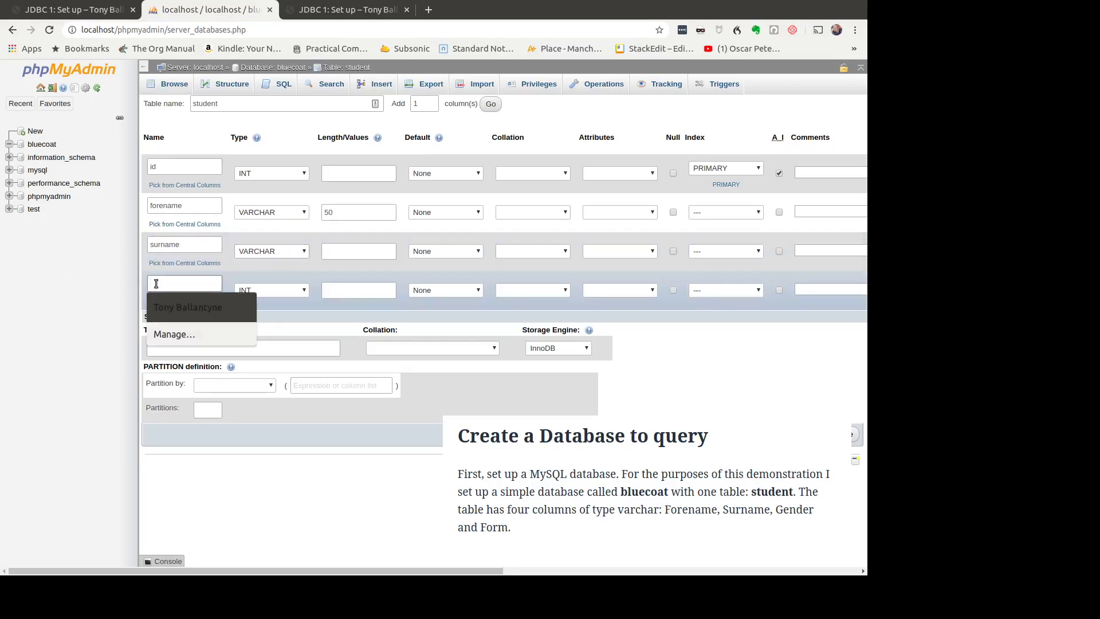
pyautogui.write('gender')
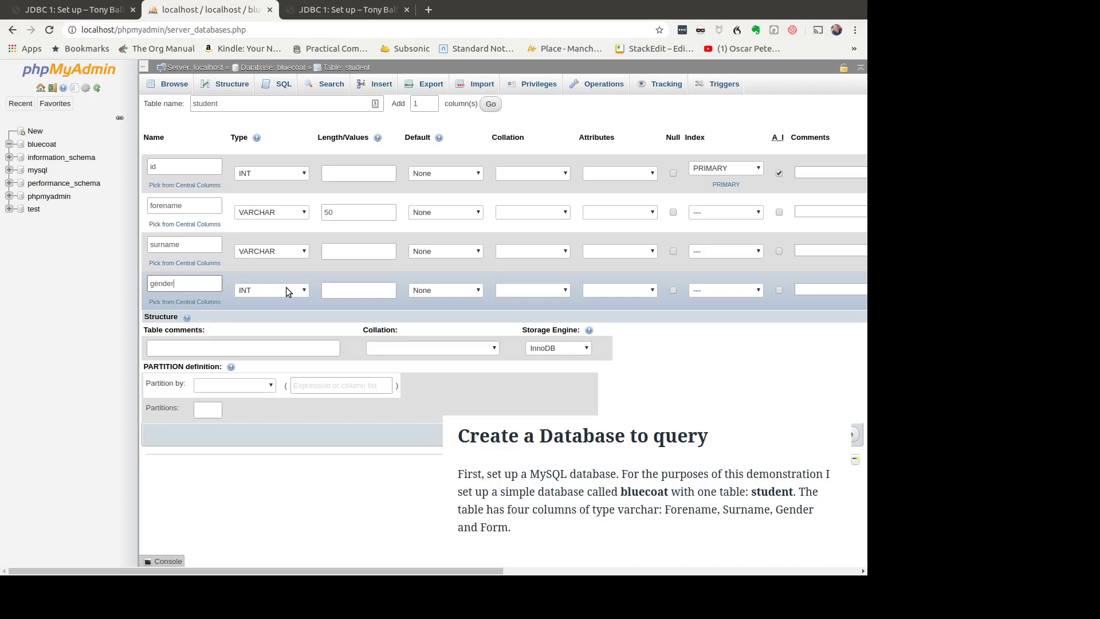
pyautogui.click(304, 290)
pyautogui.click(281, 310)
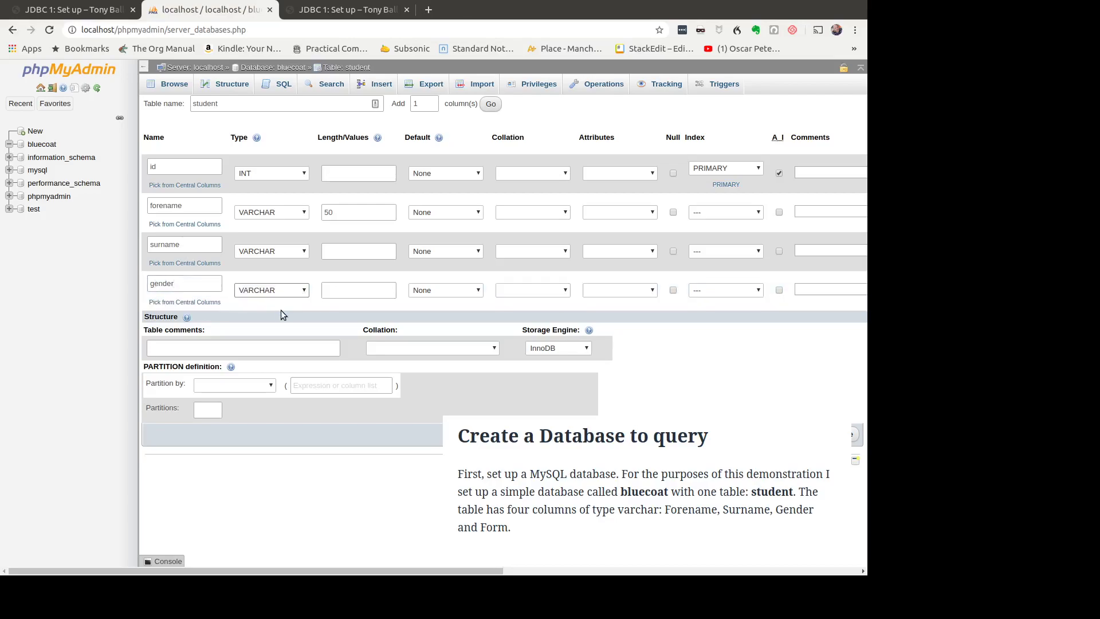
# Set the length of the surname column to 50 and of the gender column to 2
pyautogui.click(339, 255)
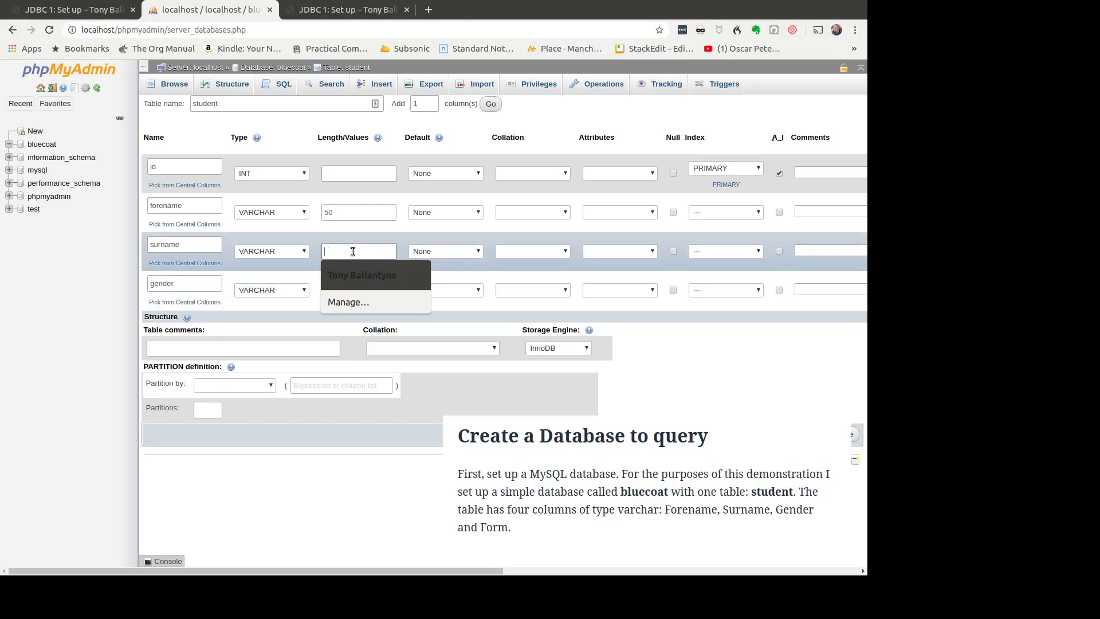
pyautogui.write('50')
pyautogui.click(344, 291)
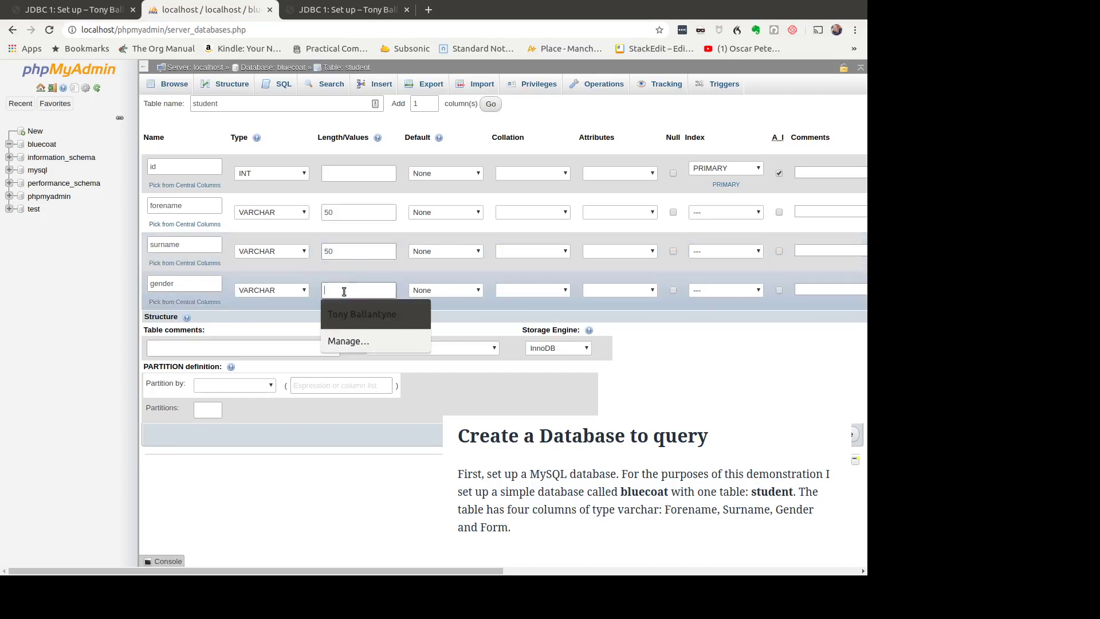
pyautogui.write('2')
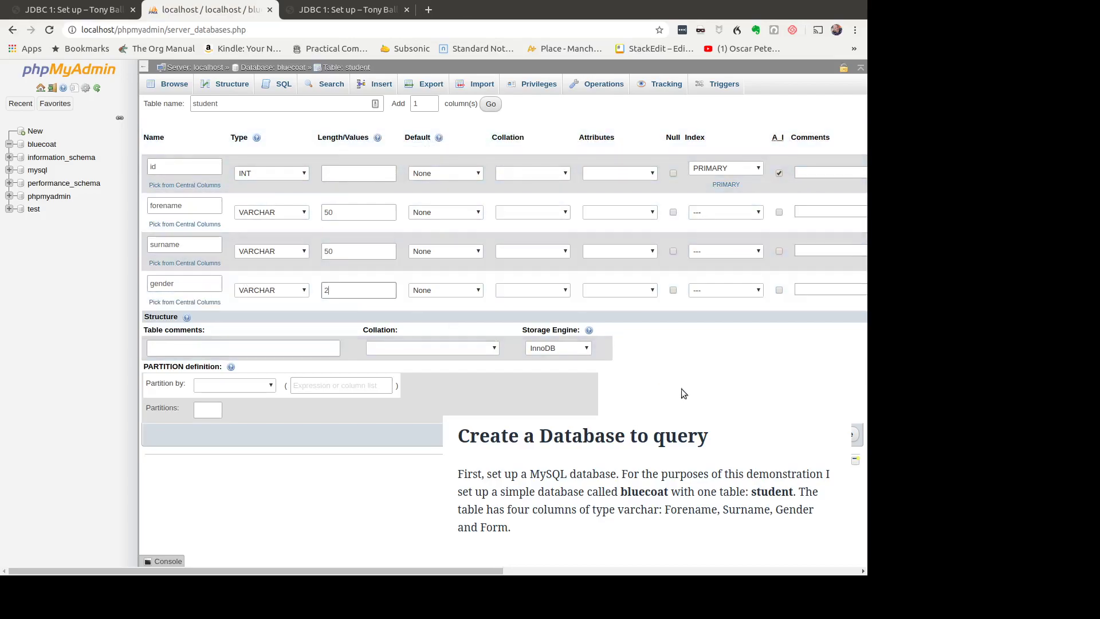
# Save the student table definition and add one column named From after the gender column
pyautogui.click(856, 434)
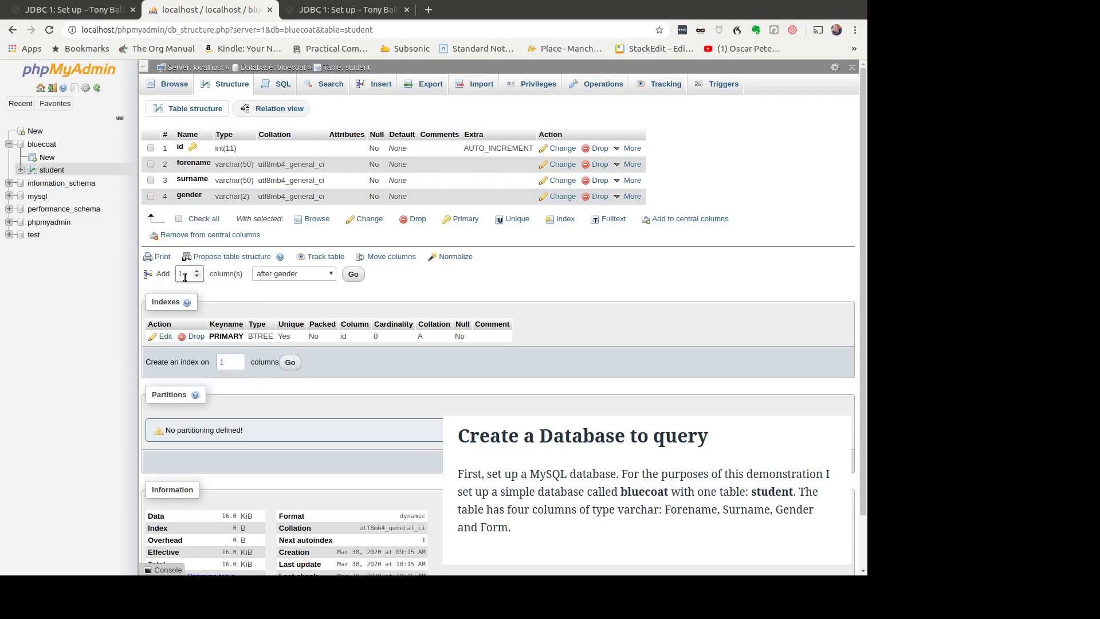
pyautogui.click(353, 275)
pyautogui.click(176, 137)
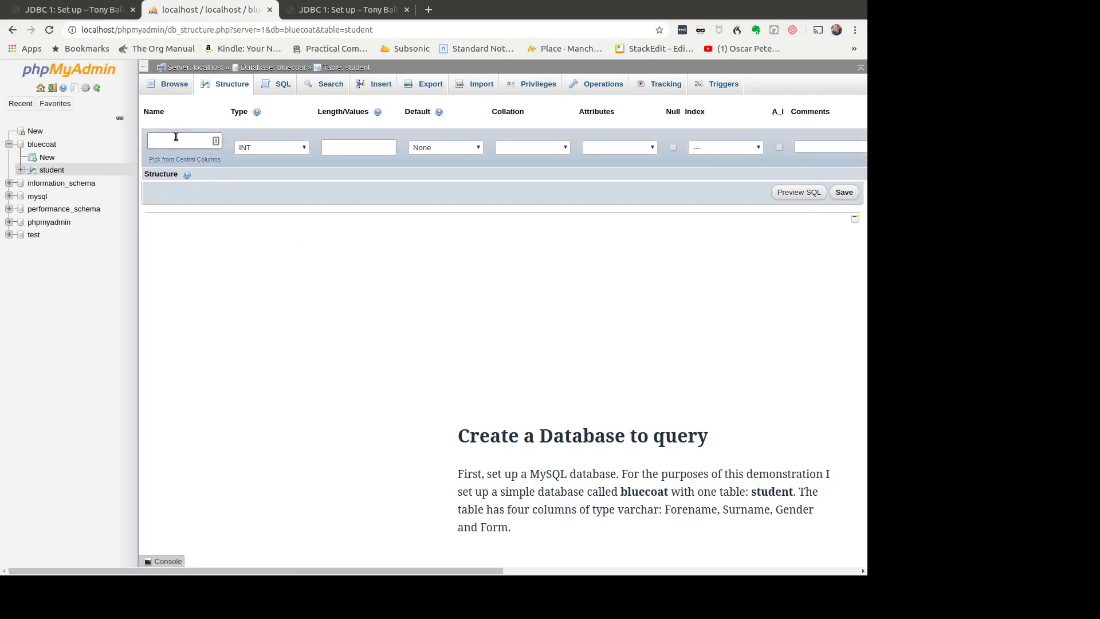
pyautogui.write('From')
pyautogui.click(844, 192)
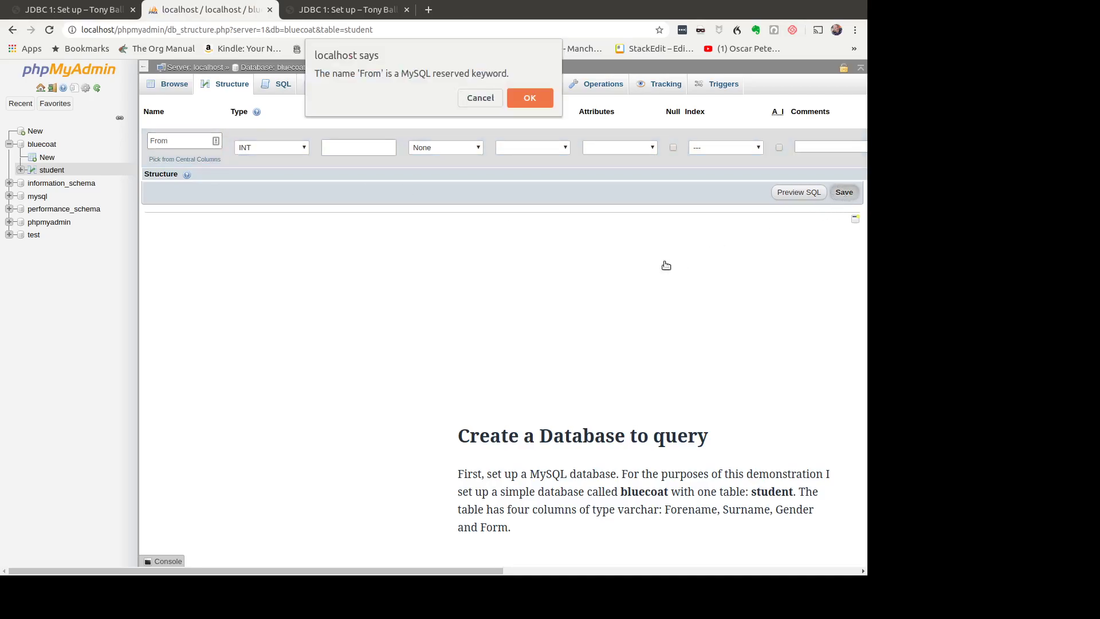
pyautogui.click(543, 104)
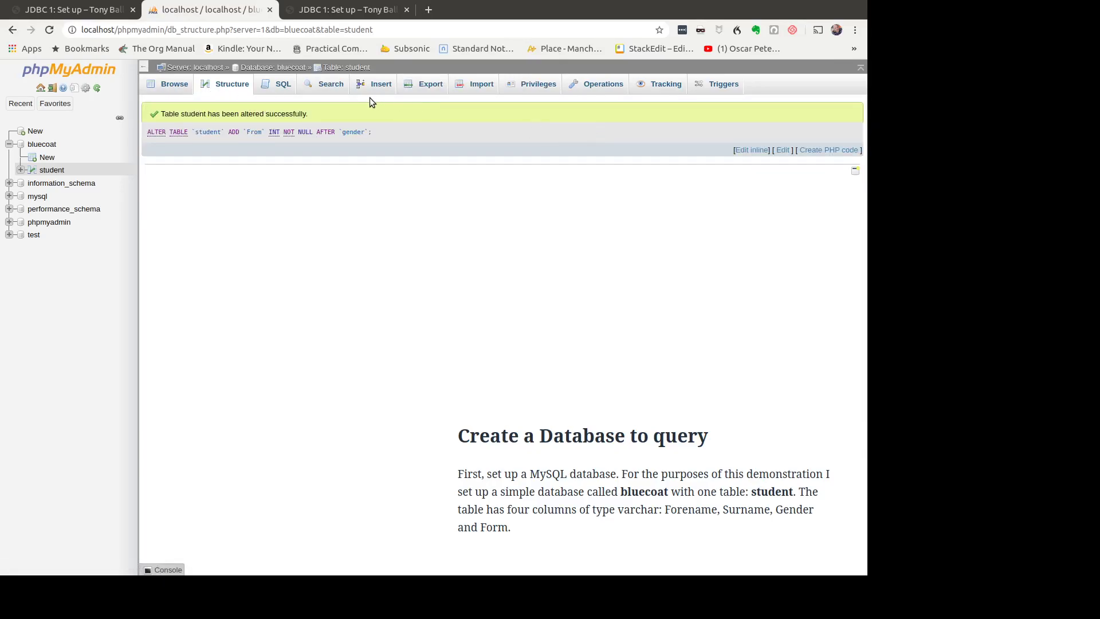
# Rename the From column of the student table to Form and save the change
pyautogui.click(68, 169)
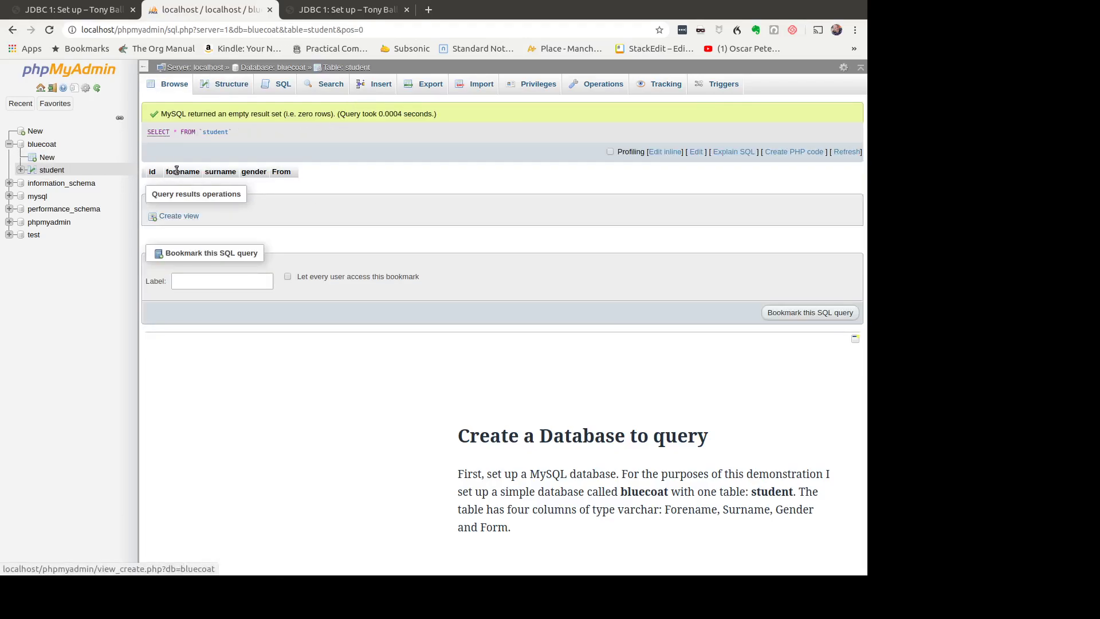
pyautogui.click(224, 84)
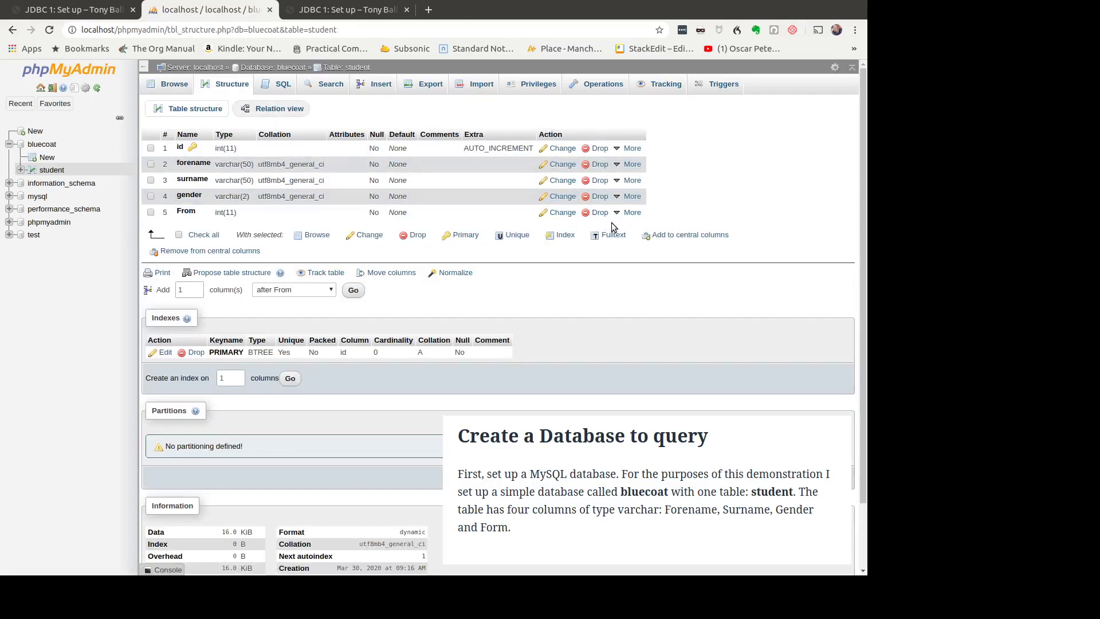
pyautogui.click(560, 213)
pyautogui.click(183, 141)
pyautogui.press('BackSpace')
pyautogui.press('BackSpace')
pyautogui.press('BackSpace')
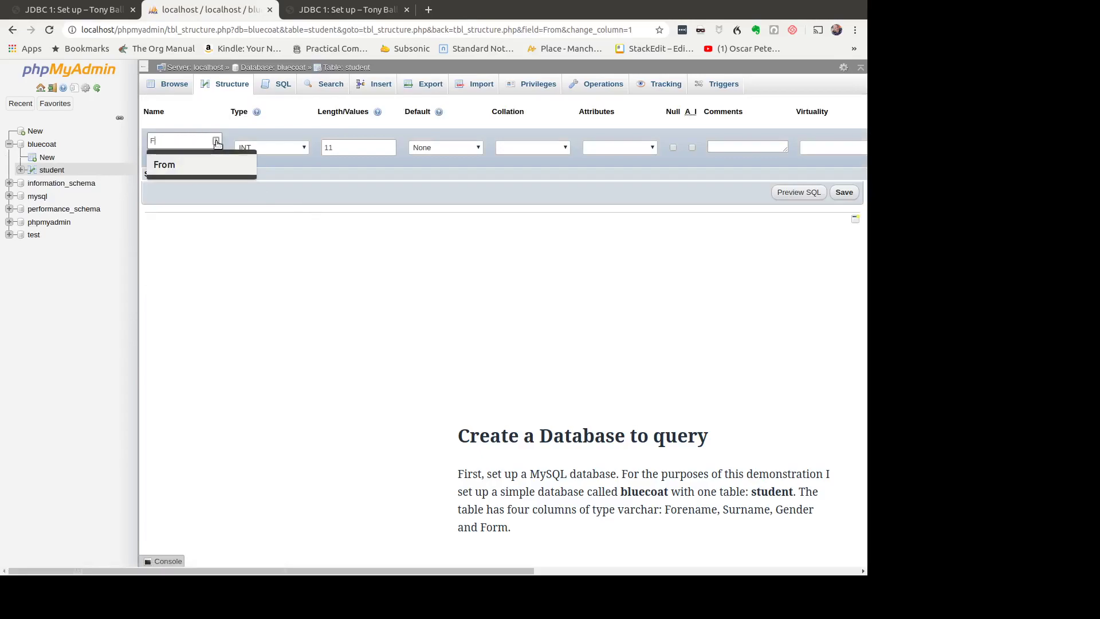
pyautogui.write('orm')
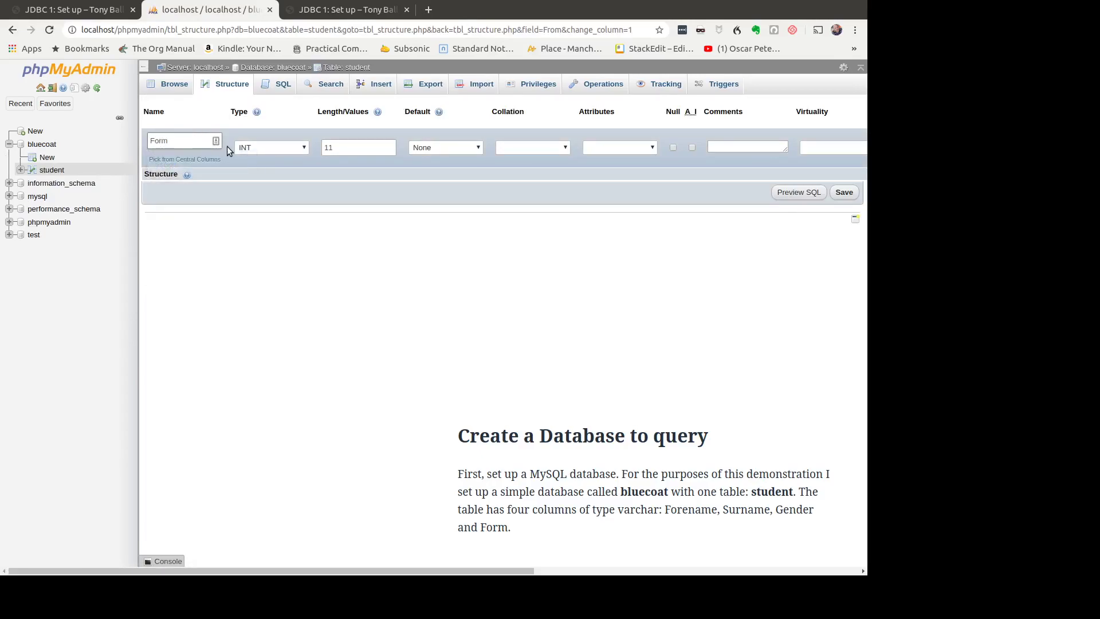
pyautogui.click(844, 193)
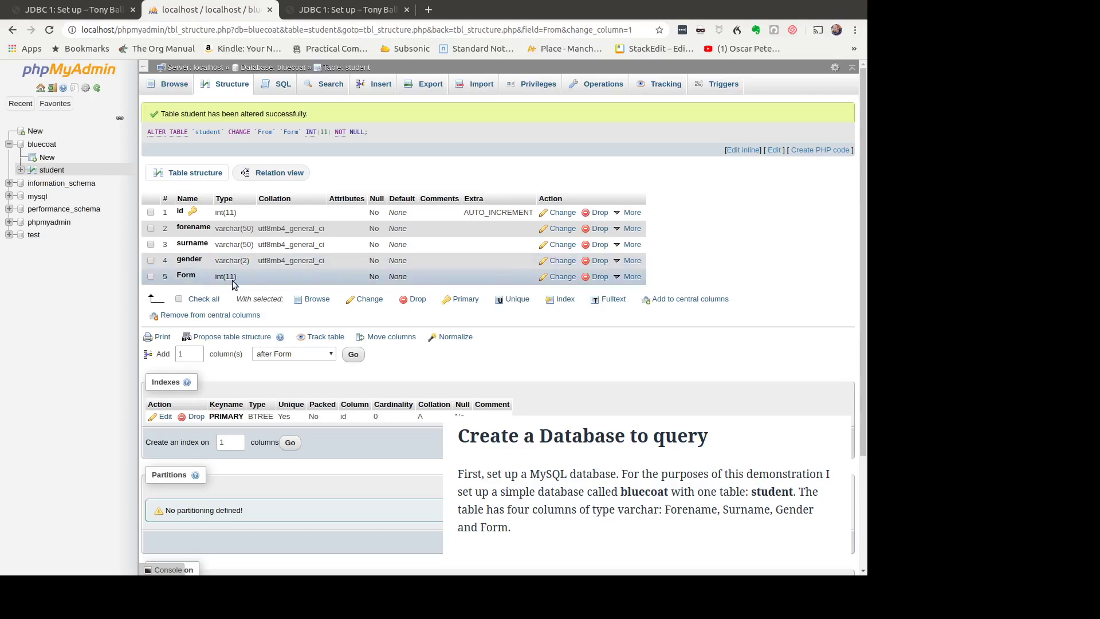
# Change the Form column to type VARCHAR with length 4 and save it
pyautogui.click(561, 277)
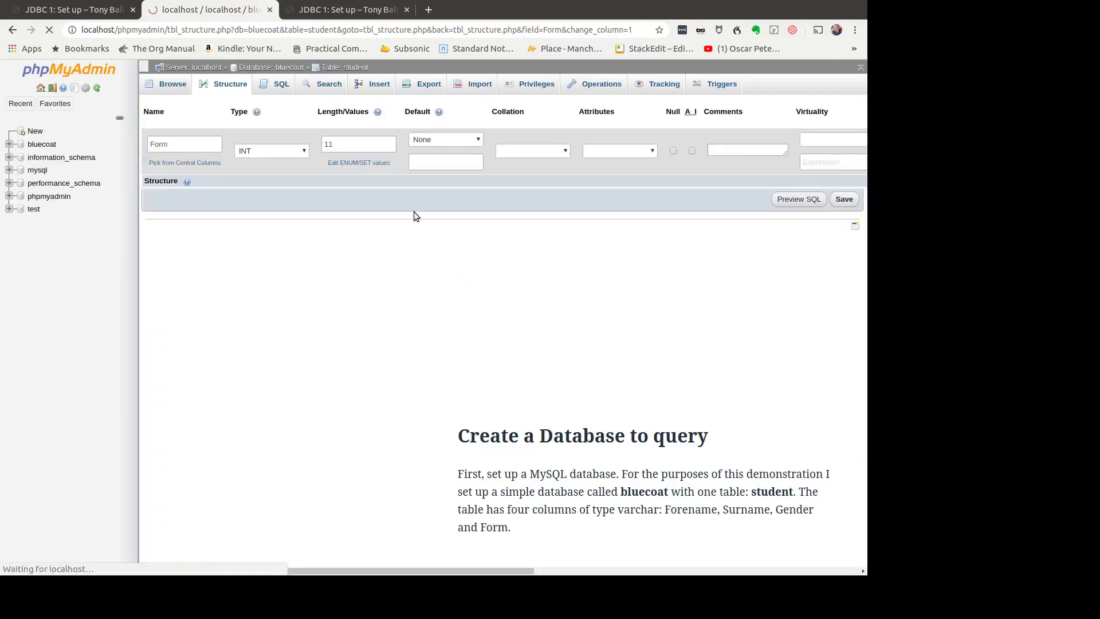
pyautogui.click(282, 172)
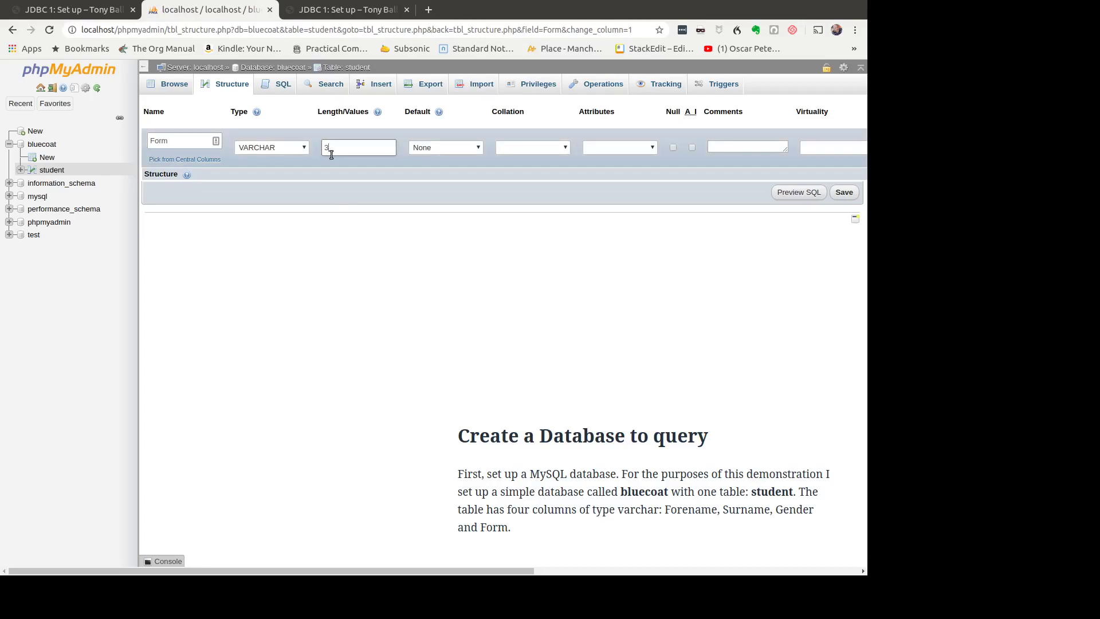
pyautogui.press('BackSpace')
pyautogui.write('4')
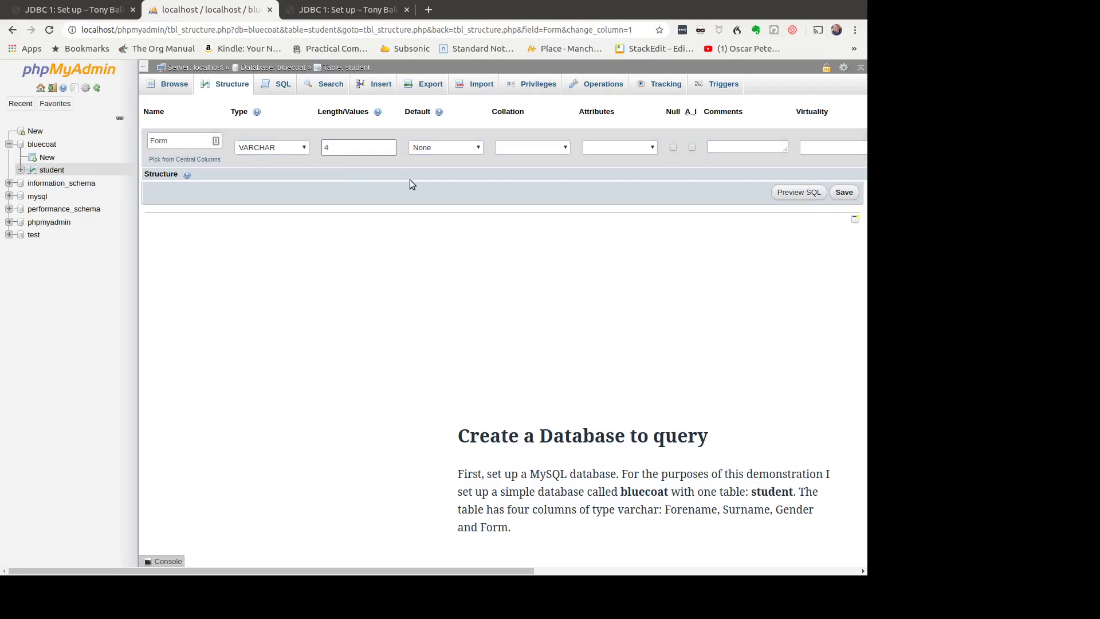
pyautogui.click(844, 192)
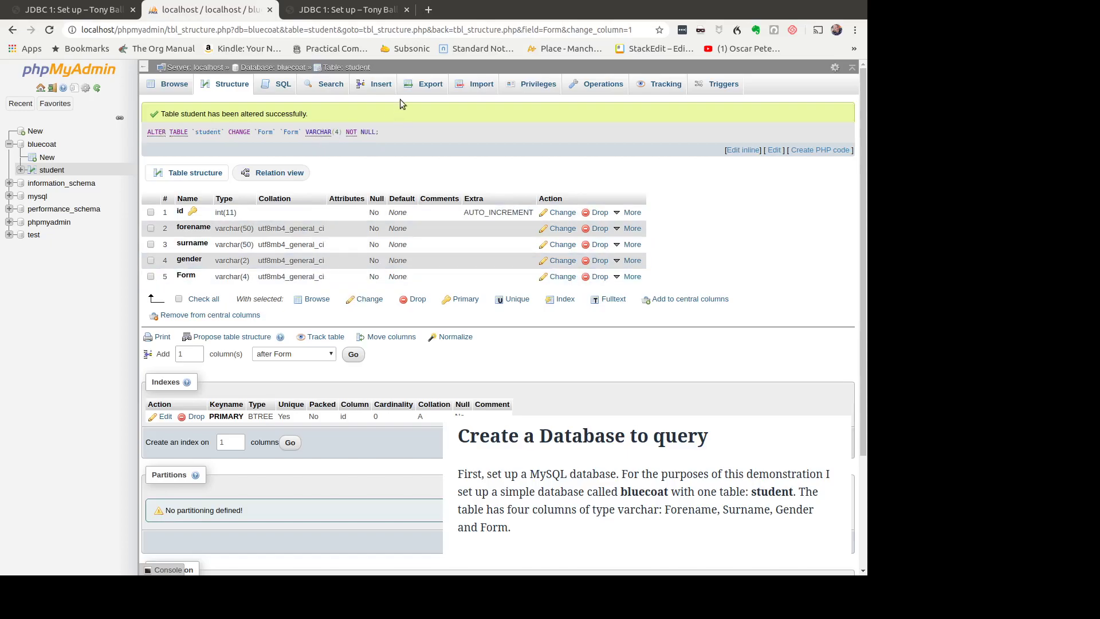
# Open the SQLZOO tutorial site (sqlzoo.net) in a new browser tab
pyautogui.click(428, 11)
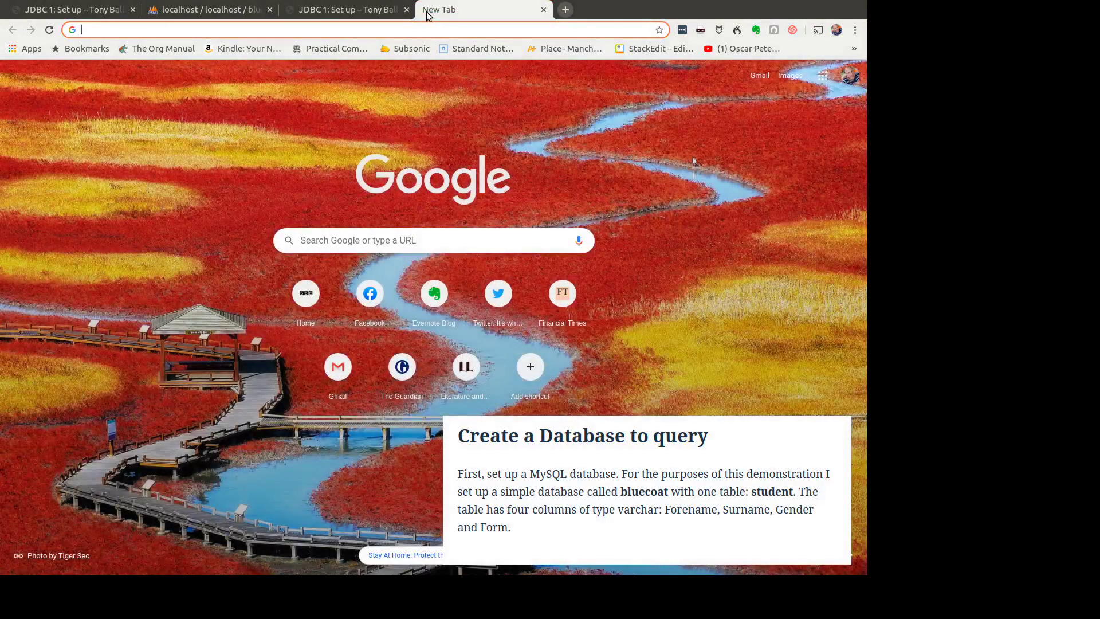
pyautogui.write('mysqlz')
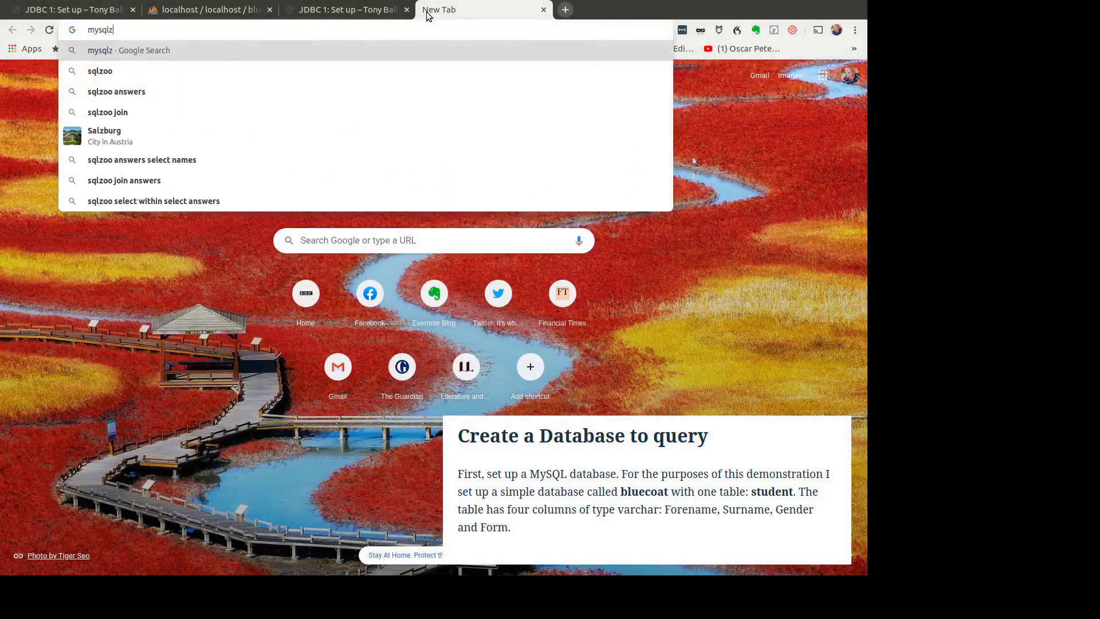
pyautogui.press('BackSpace')
pyautogui.press('BackSpace')
pyautogui.press('BackSpace')
pyautogui.press('BackSpace')
pyautogui.press('BackSpace')
pyautogui.press('BackSpace')
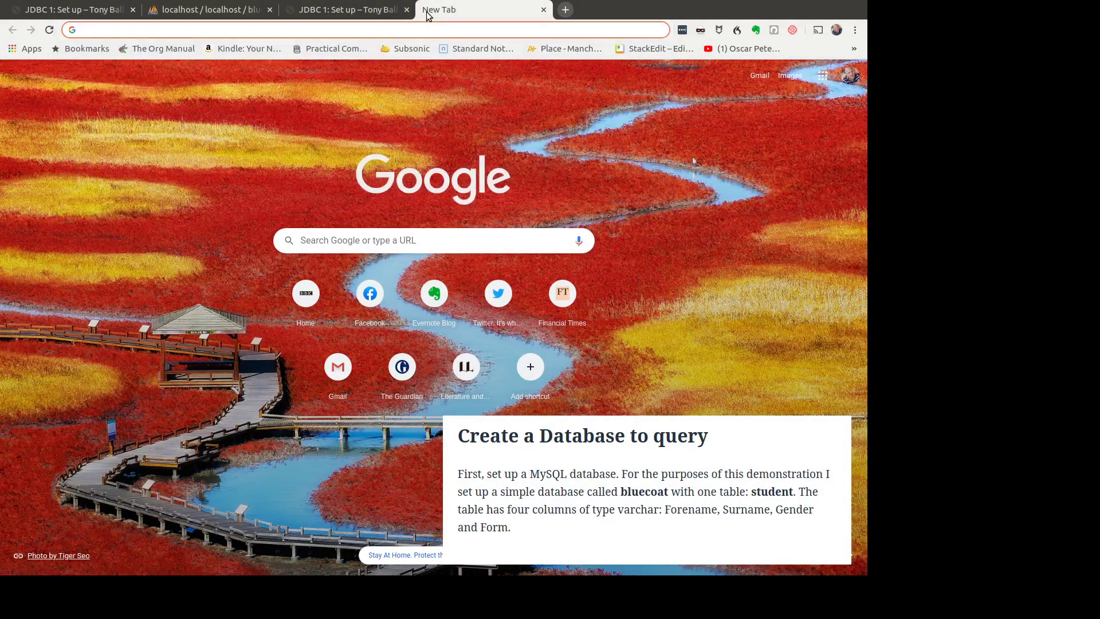
pyautogui.write('sqlzoo')
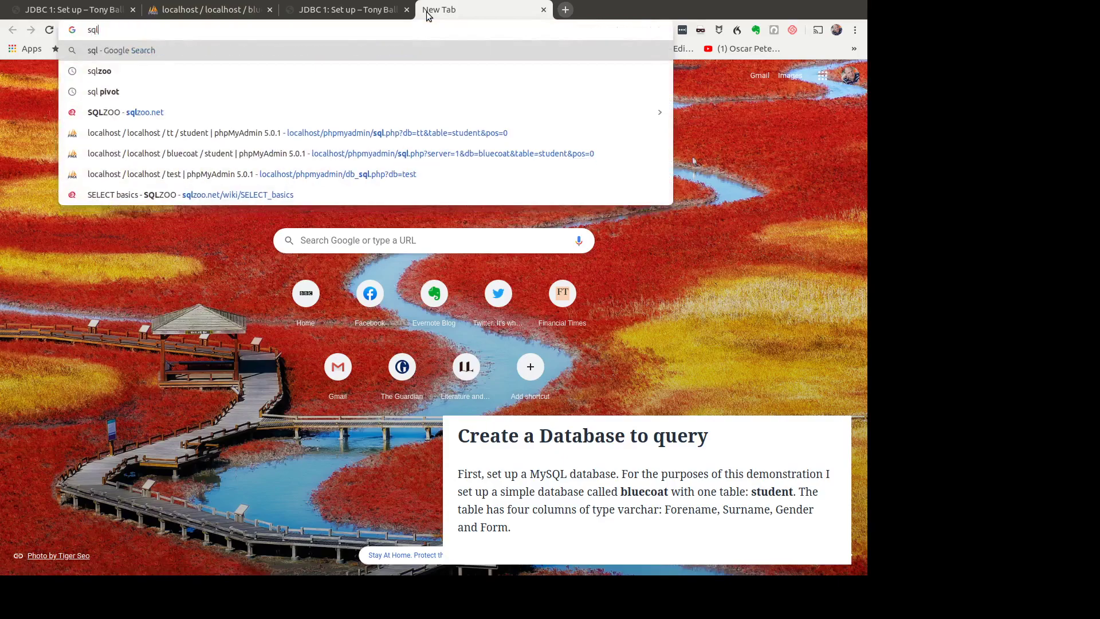
pyautogui.press('BackSpace')
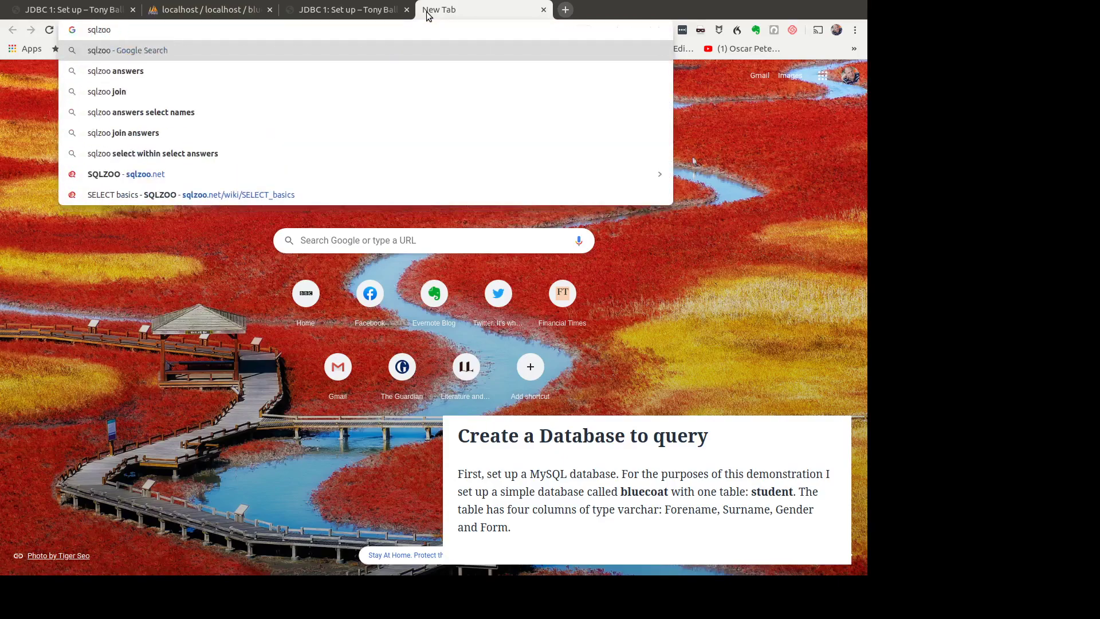
pyautogui.press('Return')
pyautogui.click(150, 180)
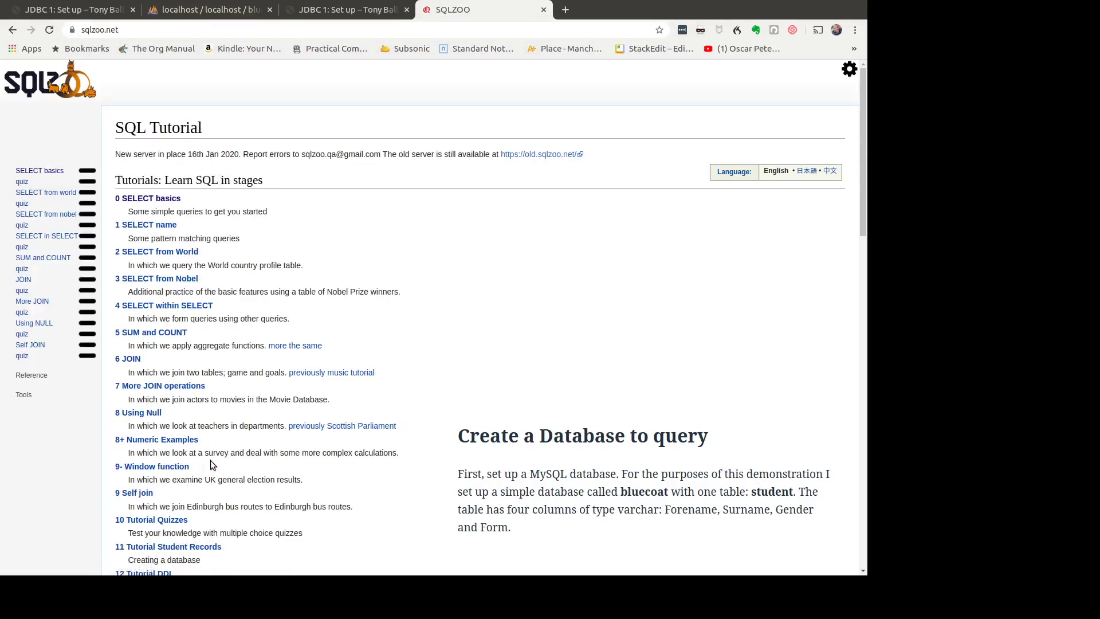
# Back in phpMyAdmin, fill in the first new student row with the student's forename and surname, gender M and Form 11RW
pyautogui.click(219, 13)
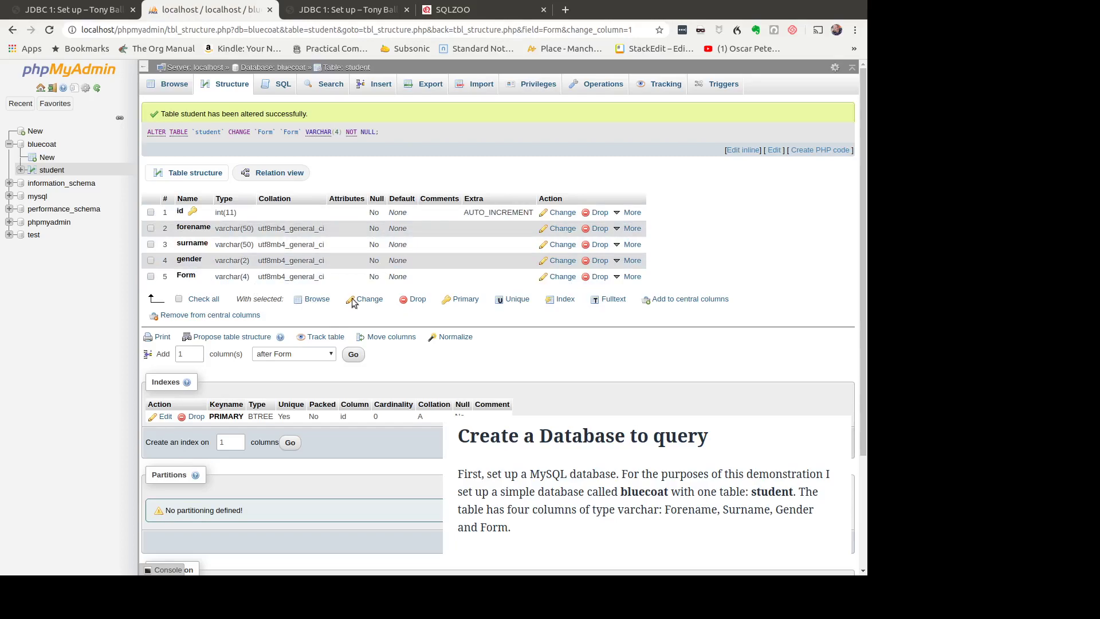
pyautogui.click(379, 84)
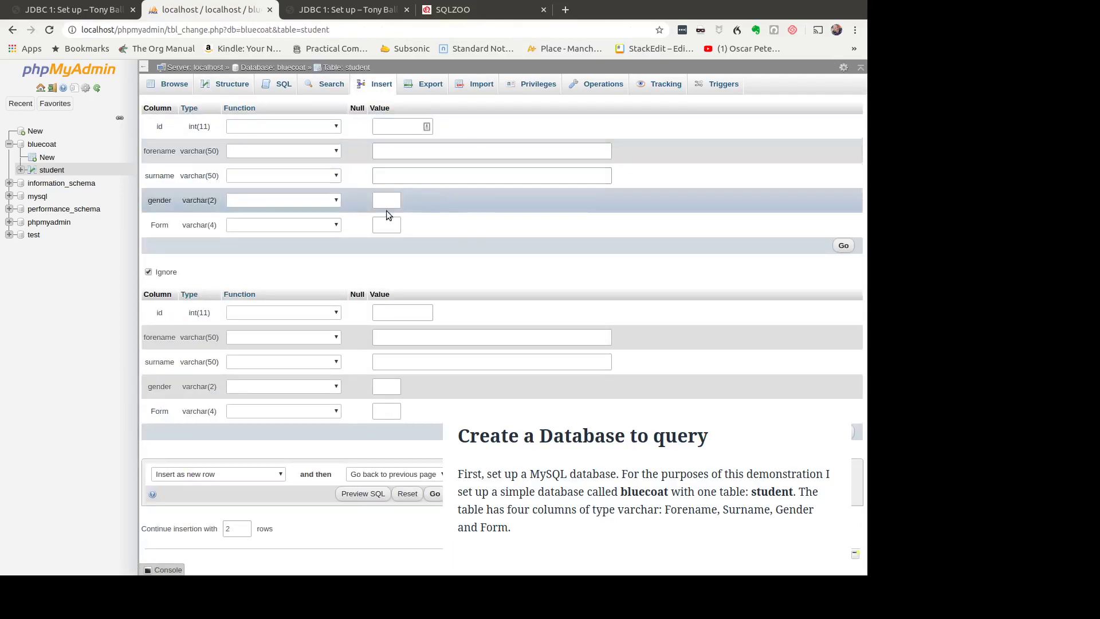
pyautogui.click(397, 130)
pyautogui.click(411, 151)
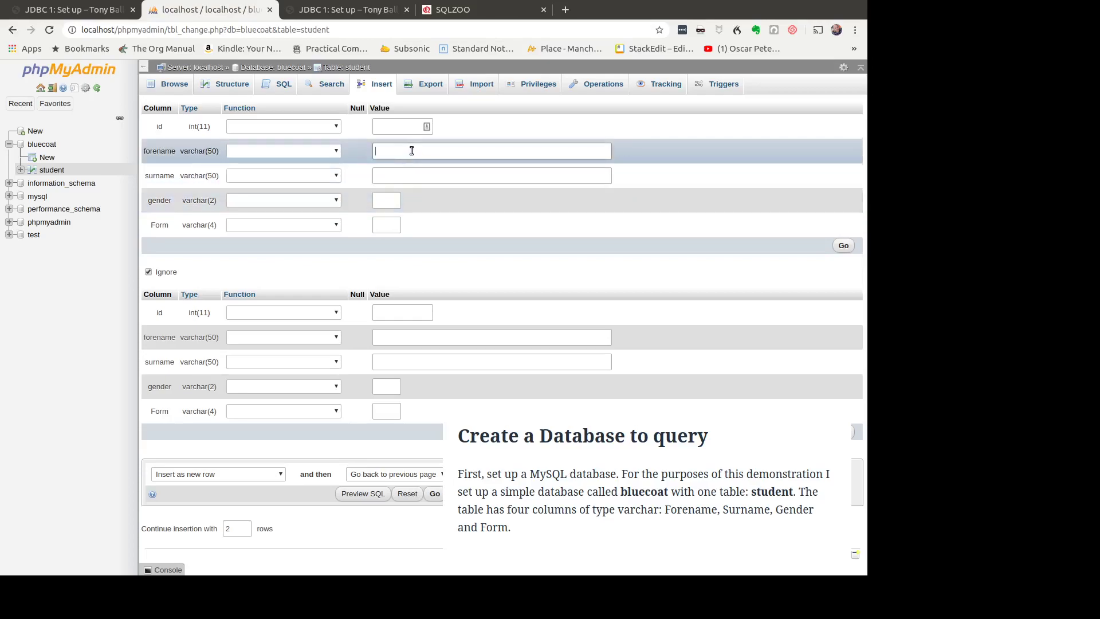
pyautogui.write('Joe')
pyautogui.click(587, 169)
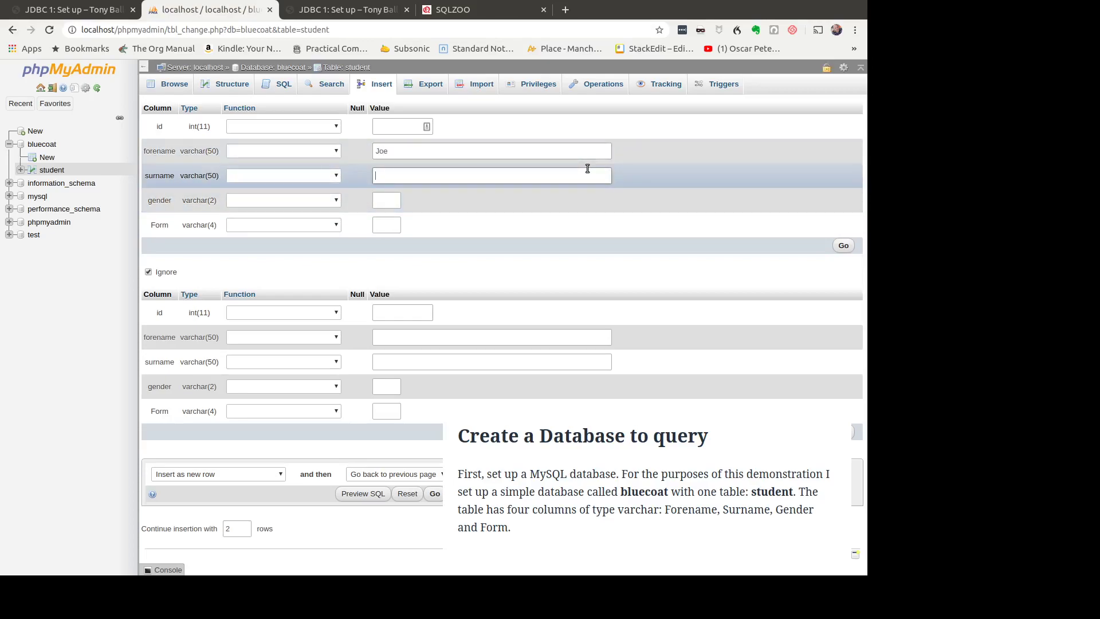
pyautogui.write('Bloggs')
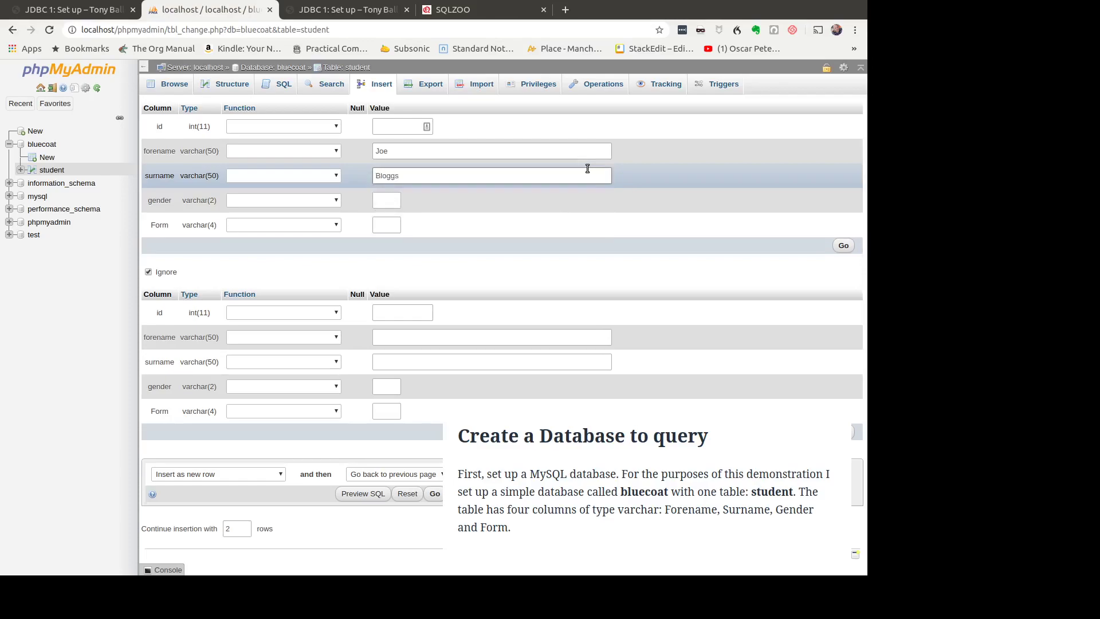
pyautogui.click(390, 200)
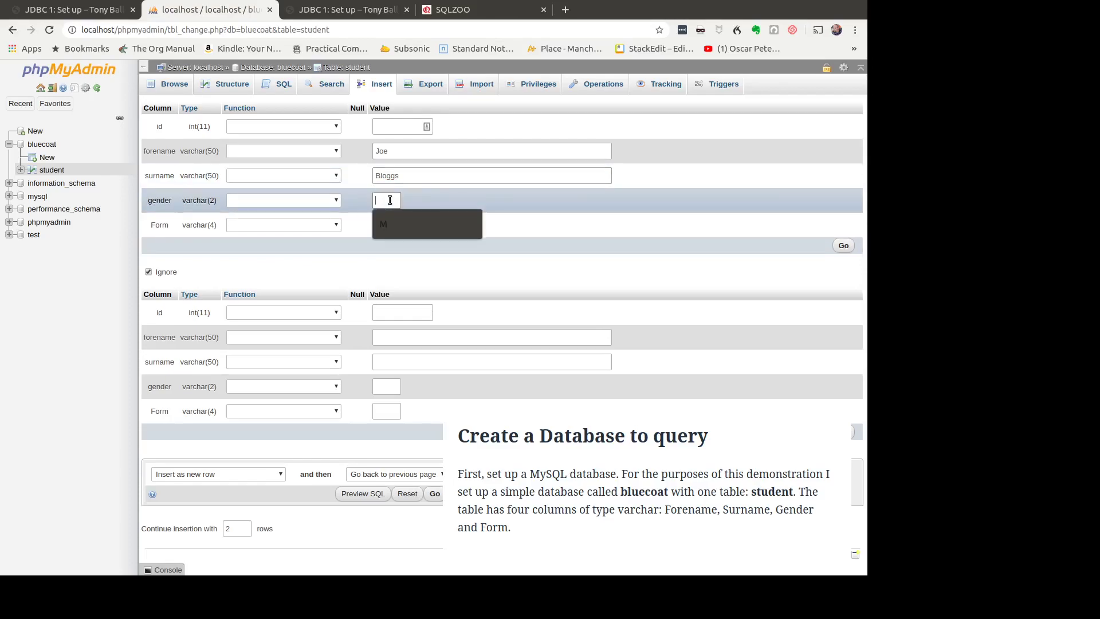
pyautogui.write('M')
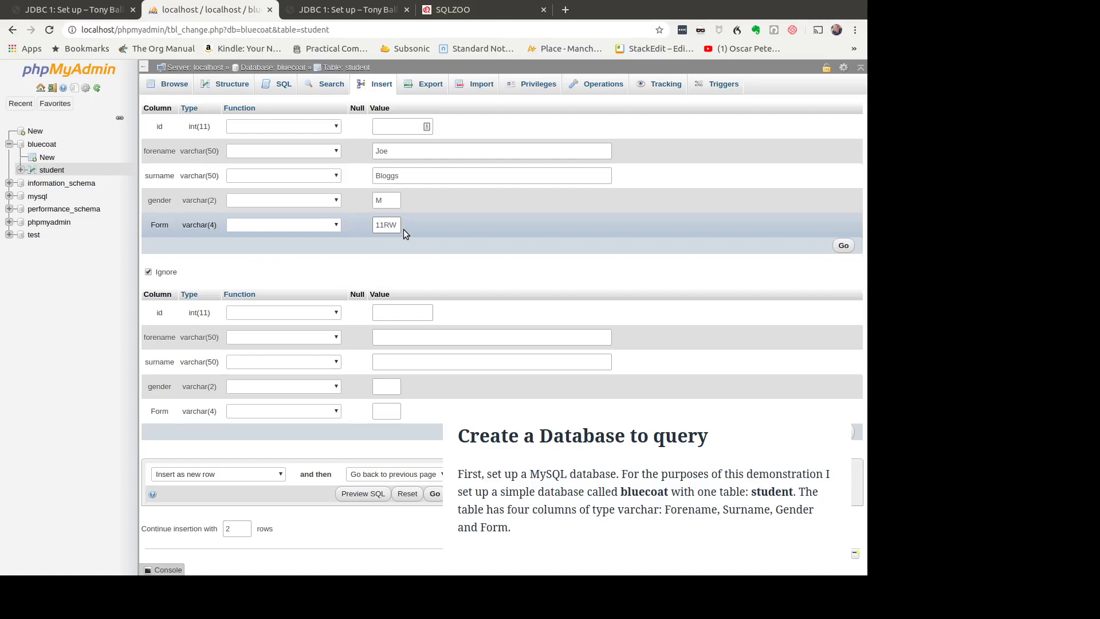
# Fill in the second student row with forename, surname, gender F and Form 8M, and insert both rows
pyautogui.click(427, 343)
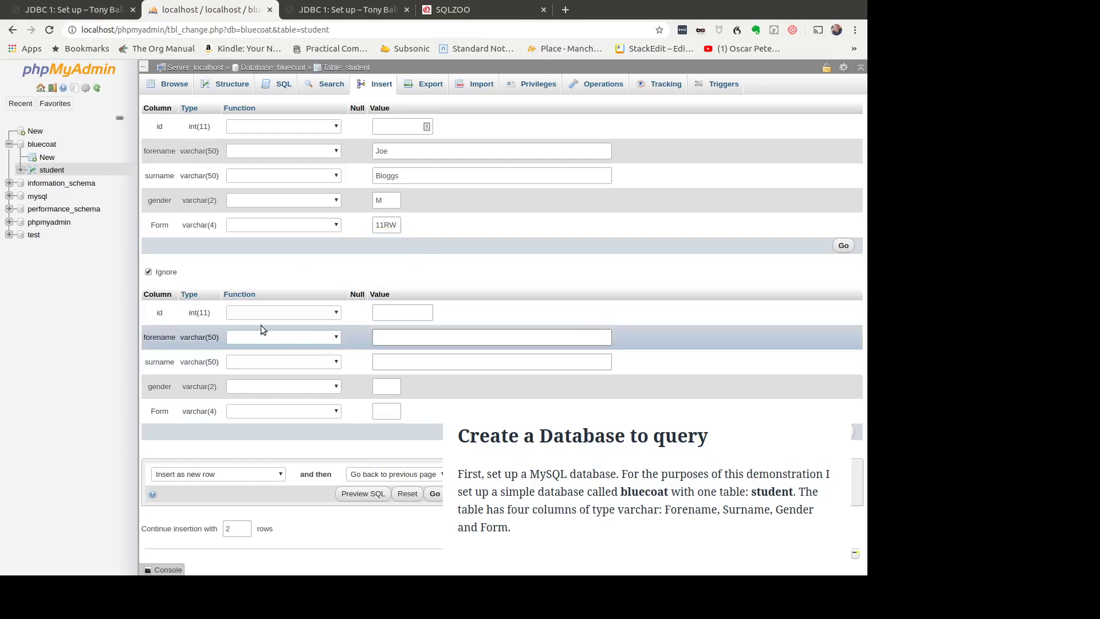
pyautogui.click(397, 318)
pyautogui.click(407, 363)
pyautogui.write('Doe')
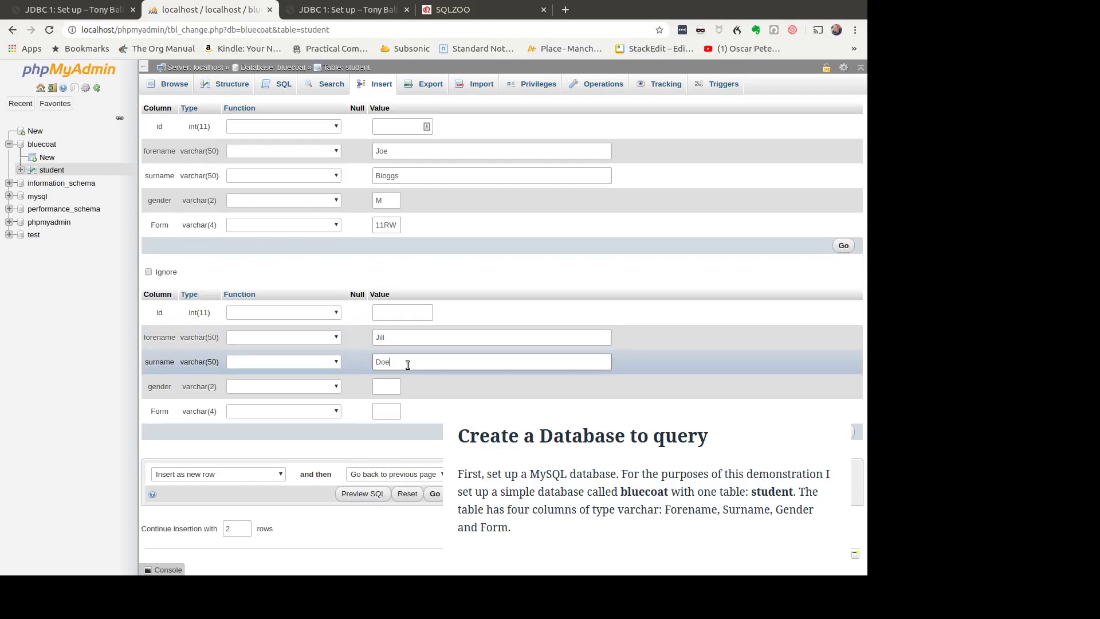
pyautogui.click(382, 386)
pyautogui.write('F')
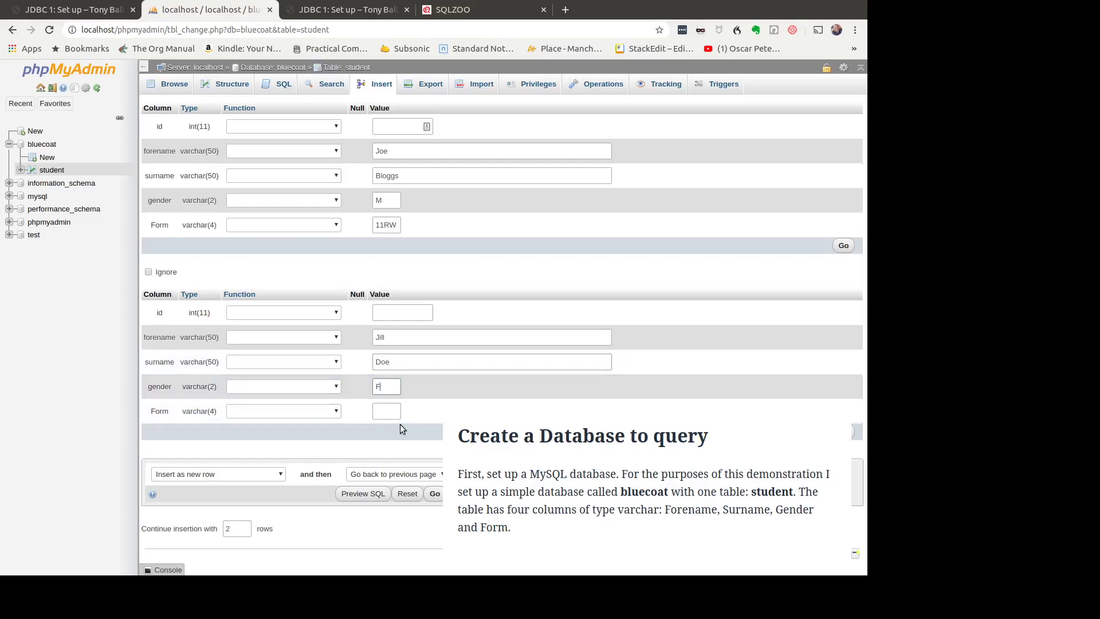
pyautogui.click(384, 411)
pyautogui.write('8M')
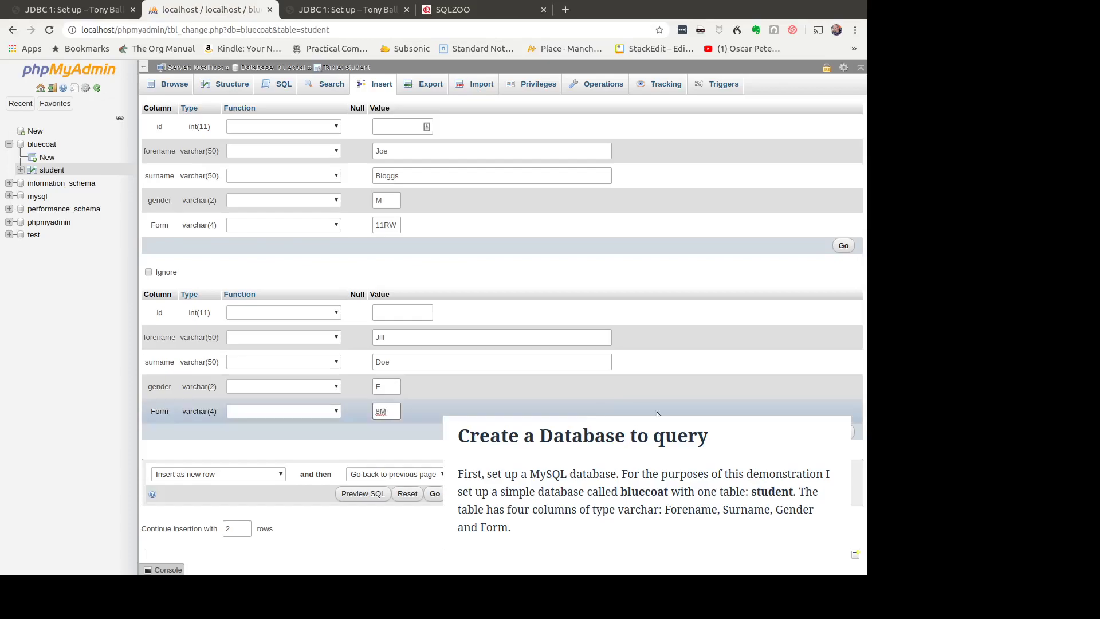
pyautogui.press('Return')
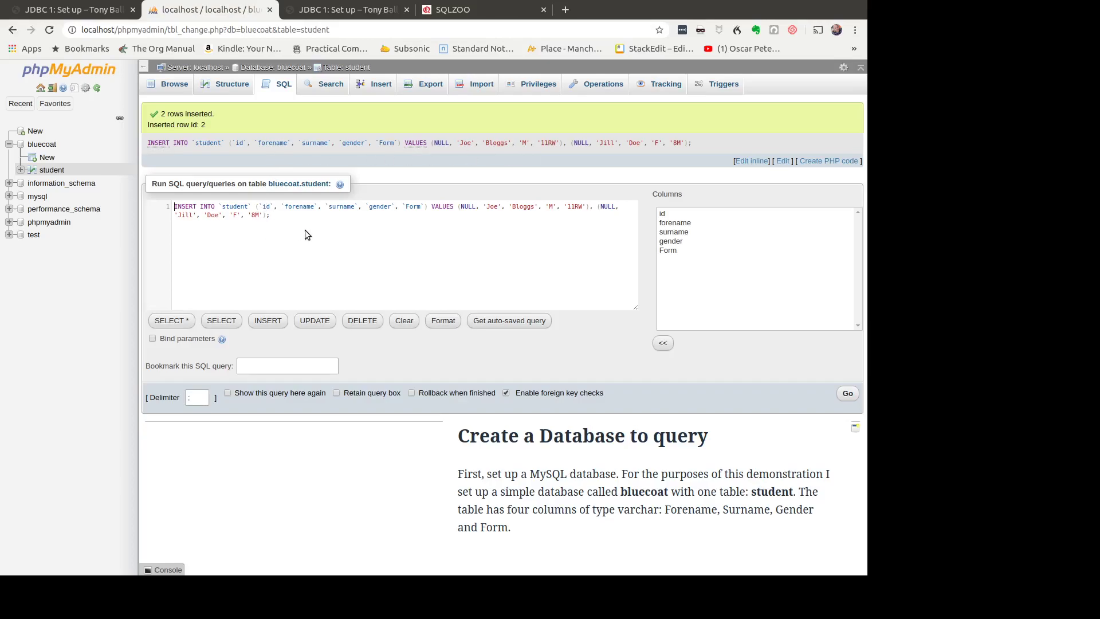
# Browse the student table's rows, view the first record's edit form and return to the row list
pyautogui.click(169, 86)
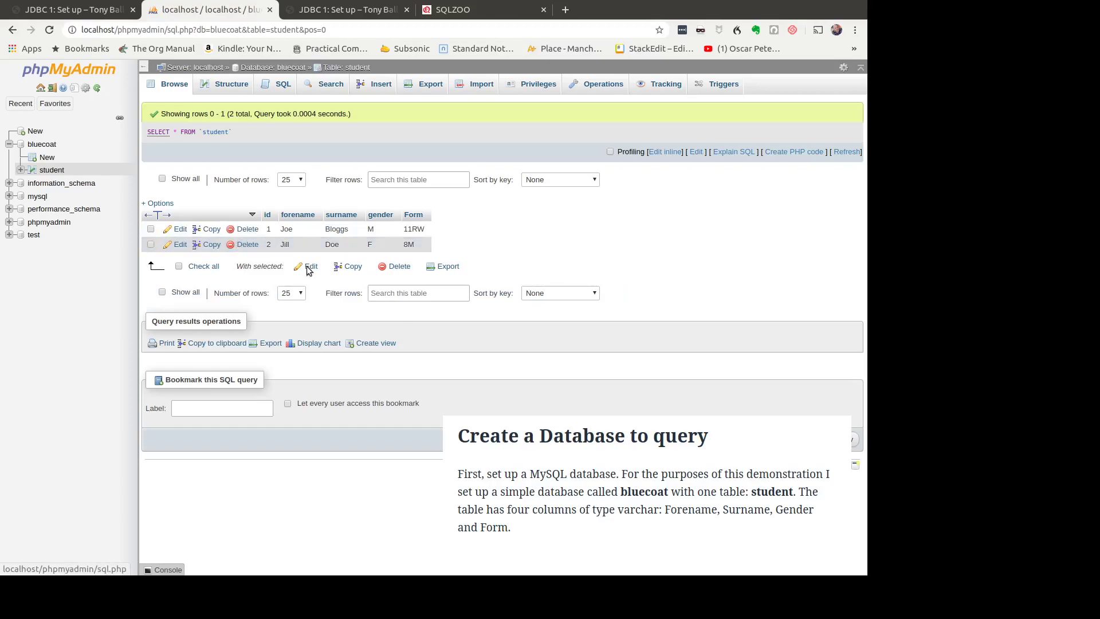
pyautogui.click(179, 228)
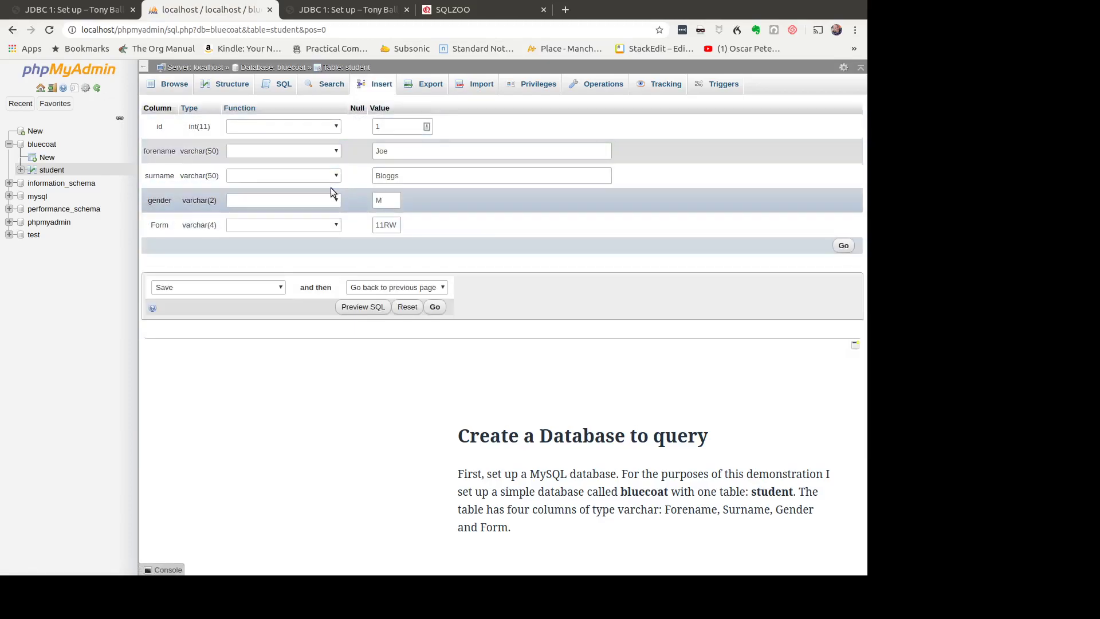
pyautogui.click(172, 84)
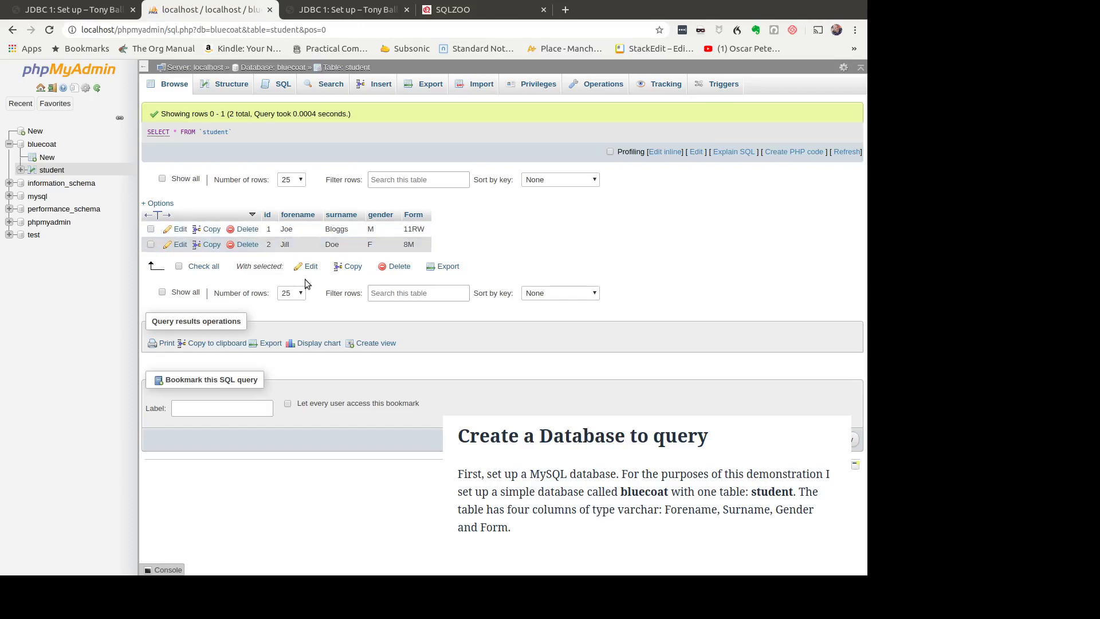
# Delete the second student record (id 2) from the student table and accept the deletion
pyautogui.click(246, 245)
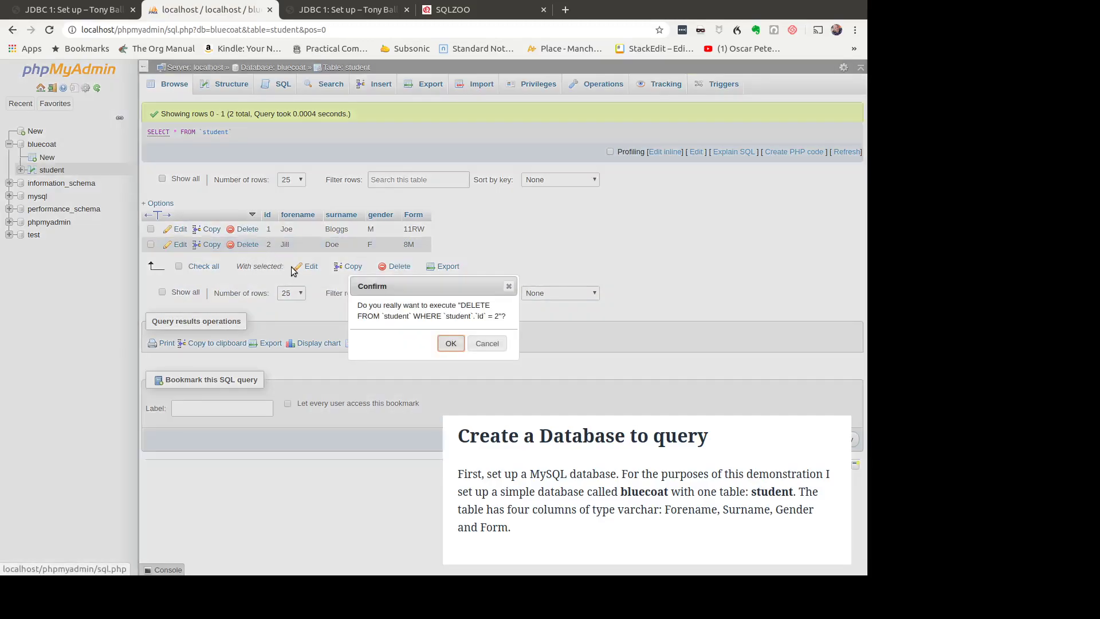
pyautogui.click(451, 344)
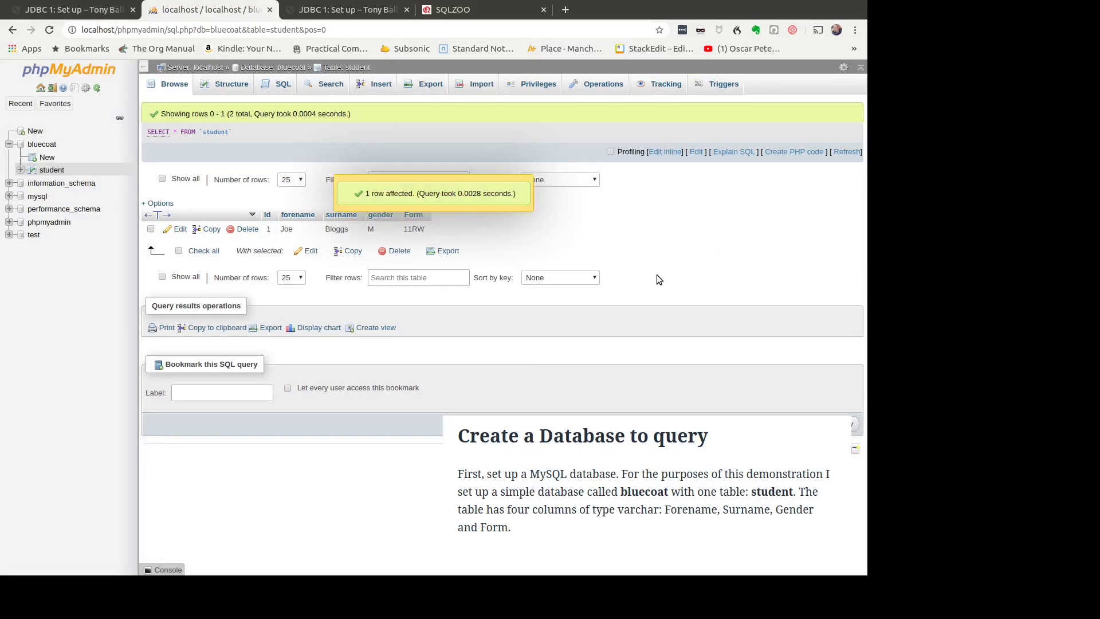
# Start a new row in the student table and fill in the student's forename, surname and gender F
pyautogui.click(375, 85)
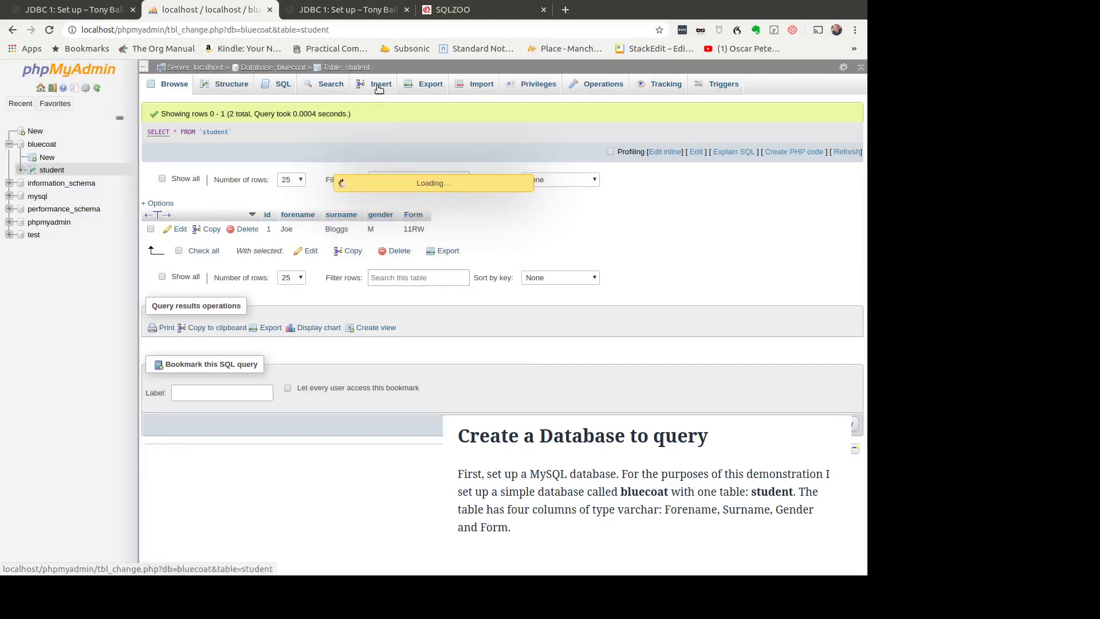
pyautogui.click(419, 151)
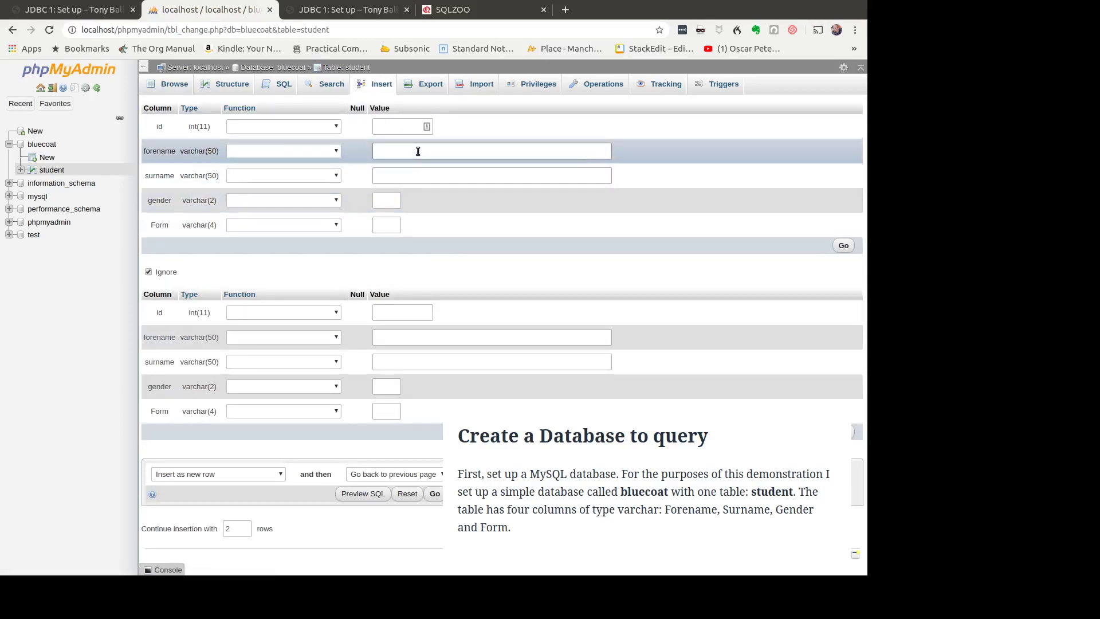
pyautogui.write('Jones')
pyautogui.click(420, 176)
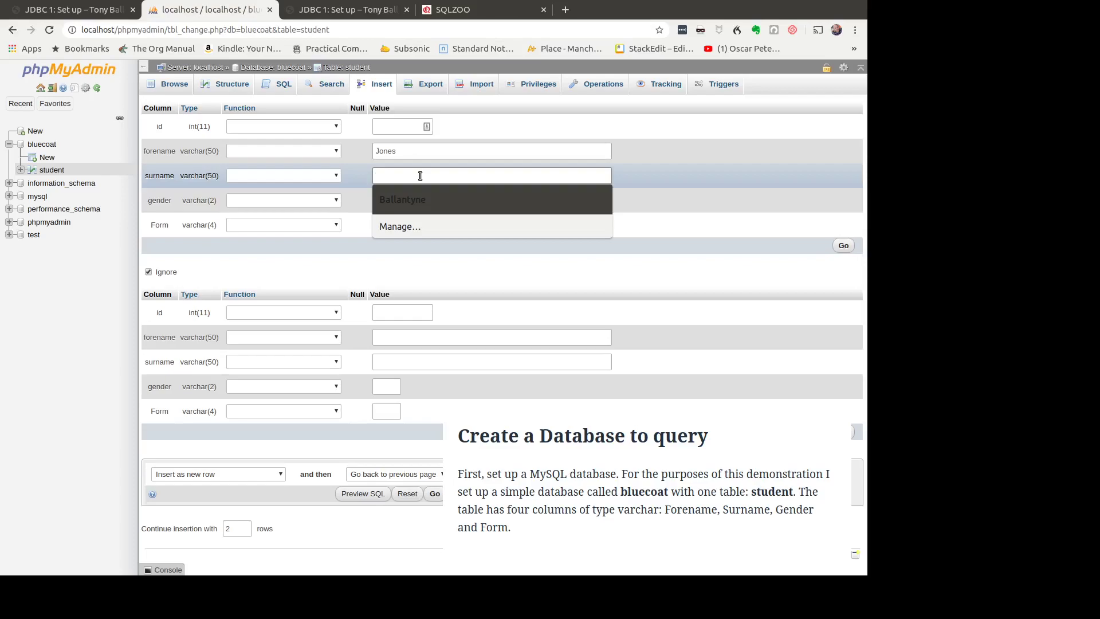
pyautogui.write('Joanne')
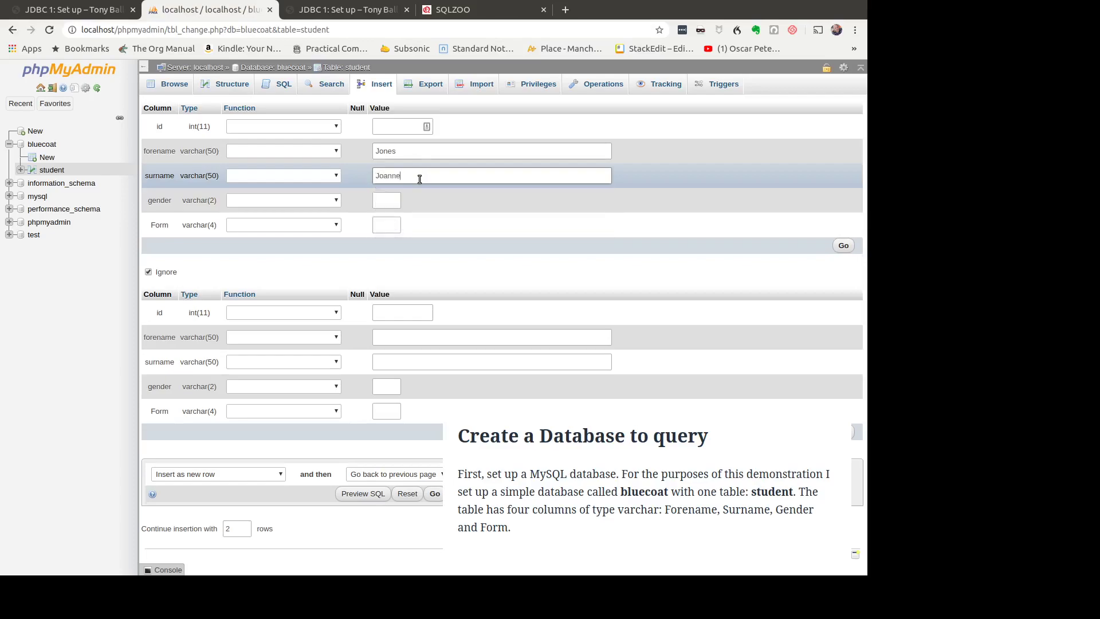
pyautogui.click(387, 200)
pyautogui.write('F')
# Set the new student's Form to 10M, insert the row and browse the student table's rows
pyautogui.click(393, 224)
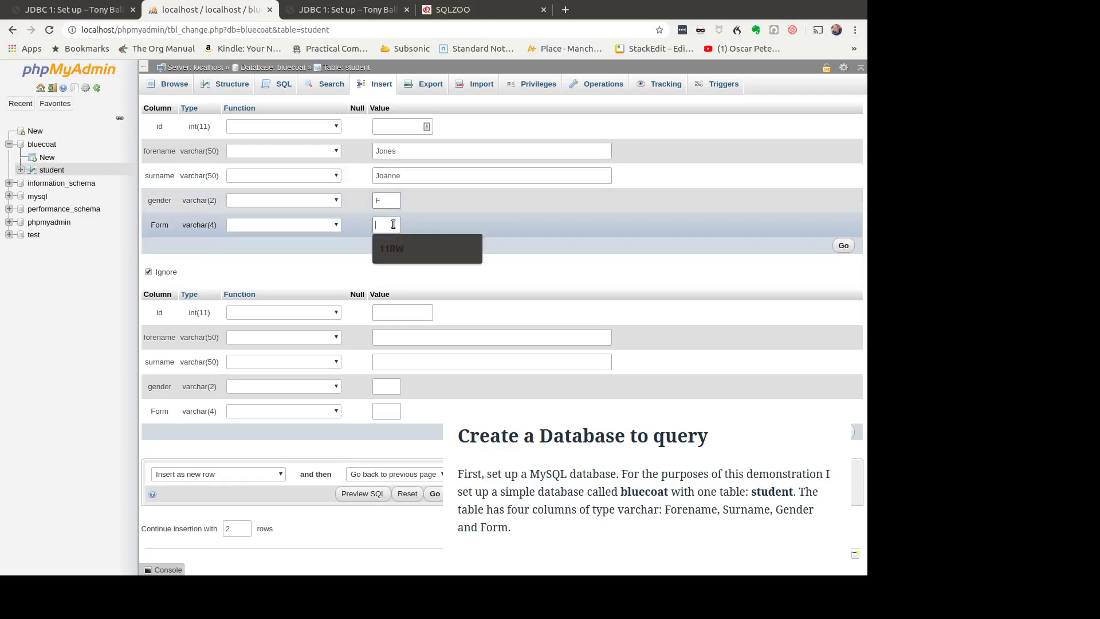
pyautogui.write('110')
pyautogui.press('BackSpace')
pyautogui.press('BackSpace')
pyautogui.write('0M')
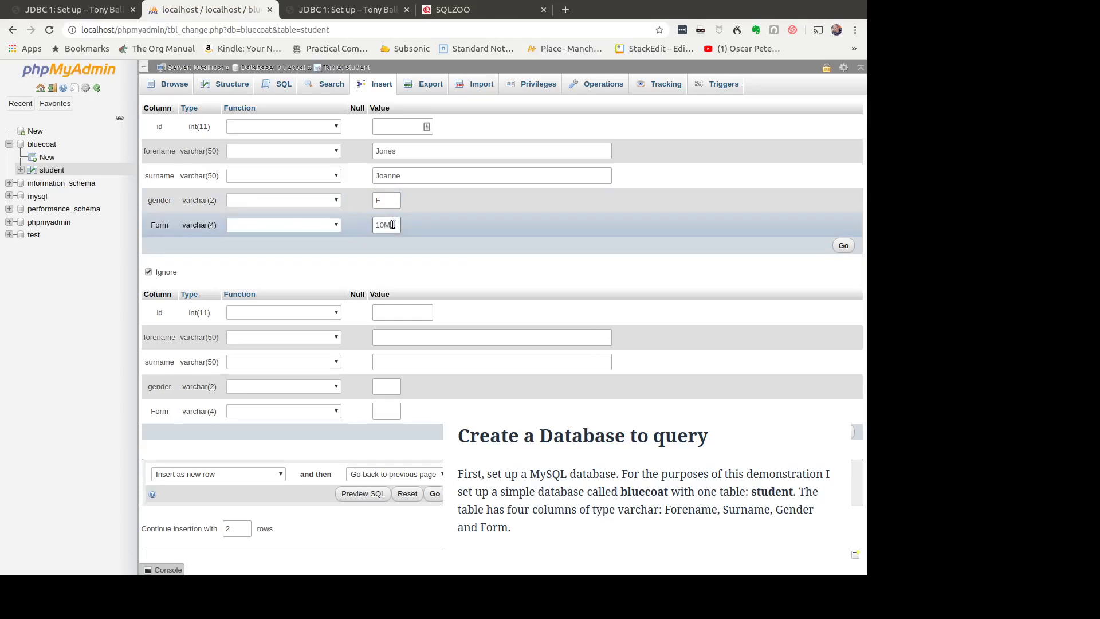
pyautogui.click(843, 246)
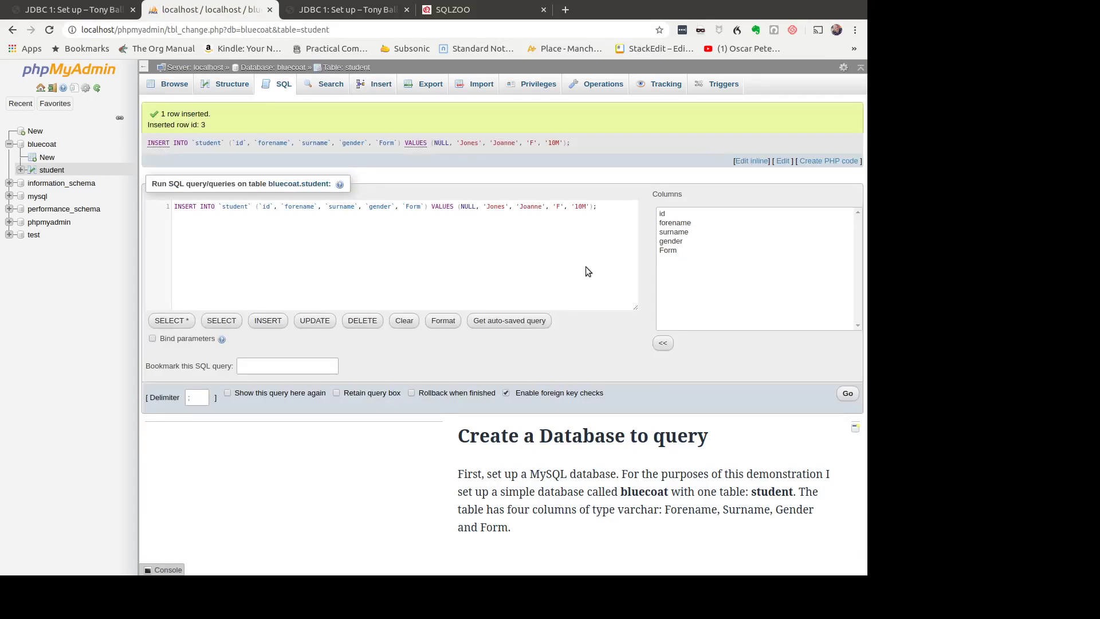
pyautogui.click(175, 84)
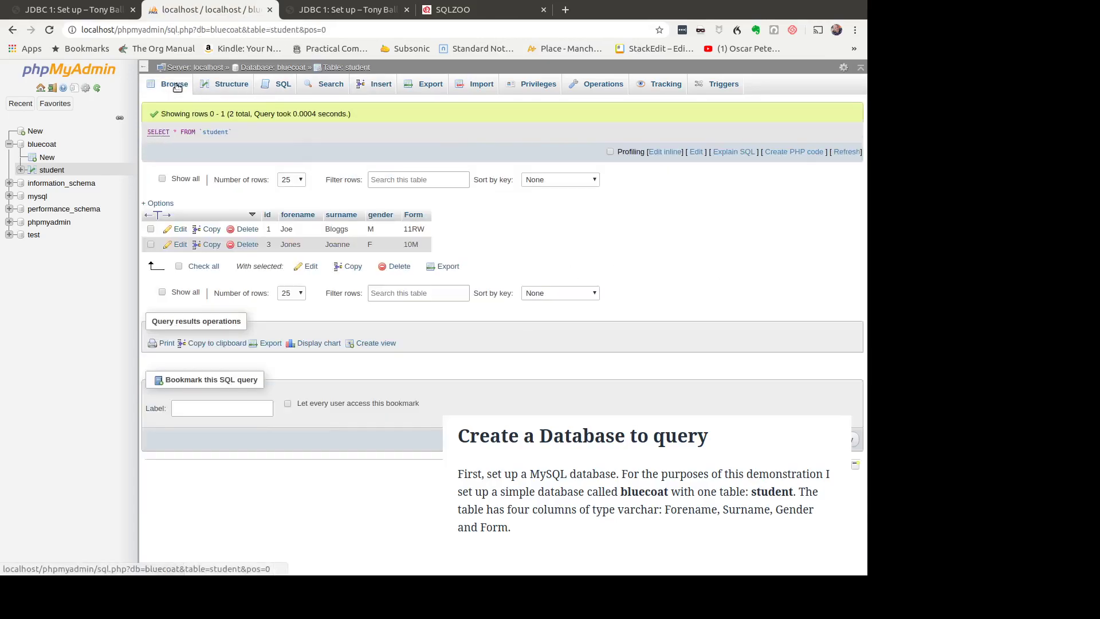